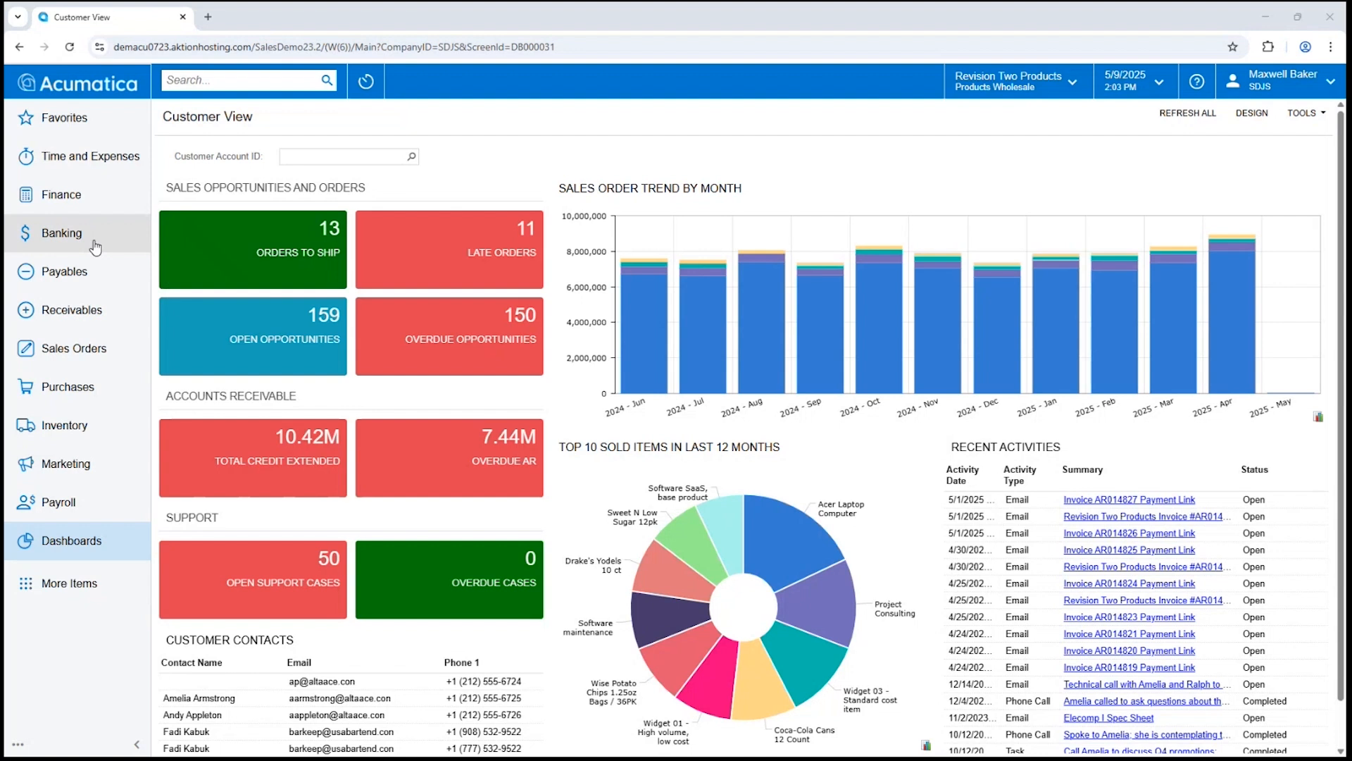
# Create a new bank feed with ID TEST on the Bank Feeds page.
pyautogui.click(67, 242)
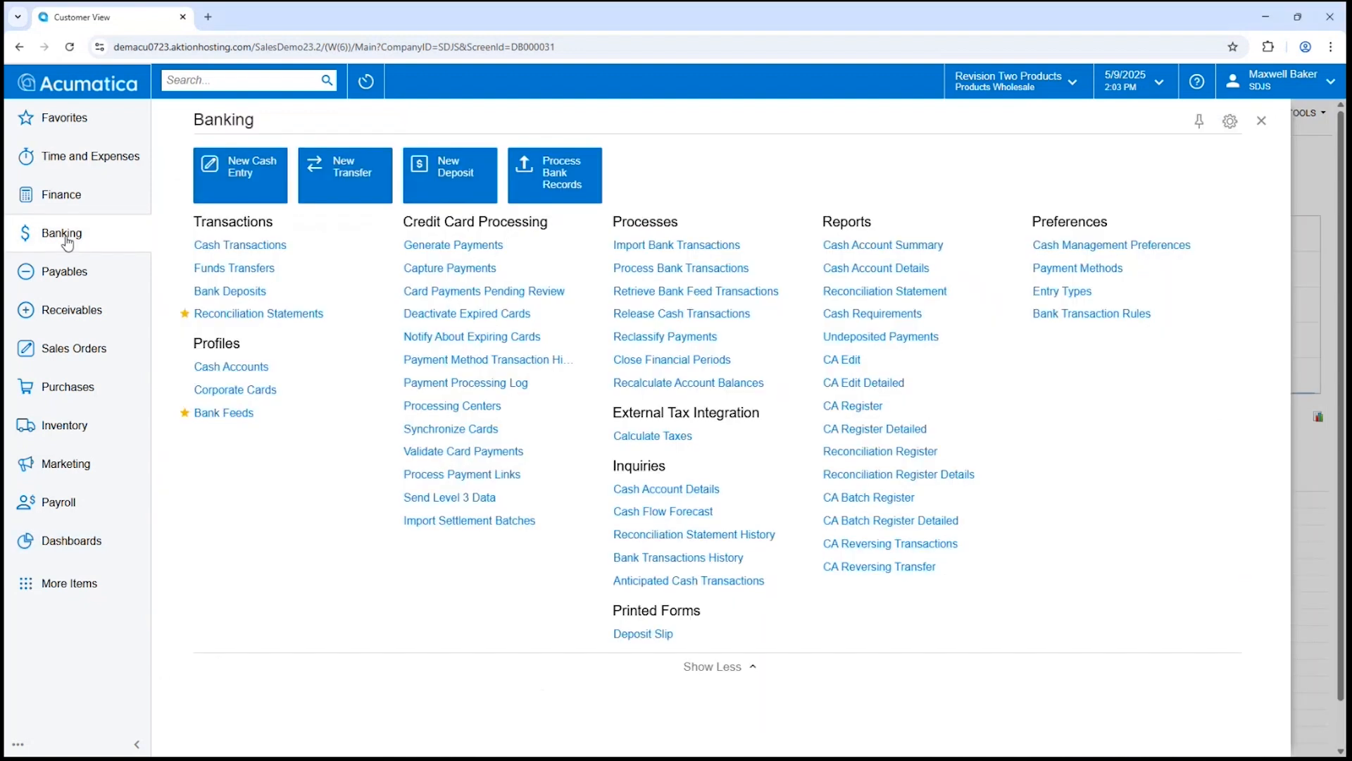
pyautogui.click(245, 420)
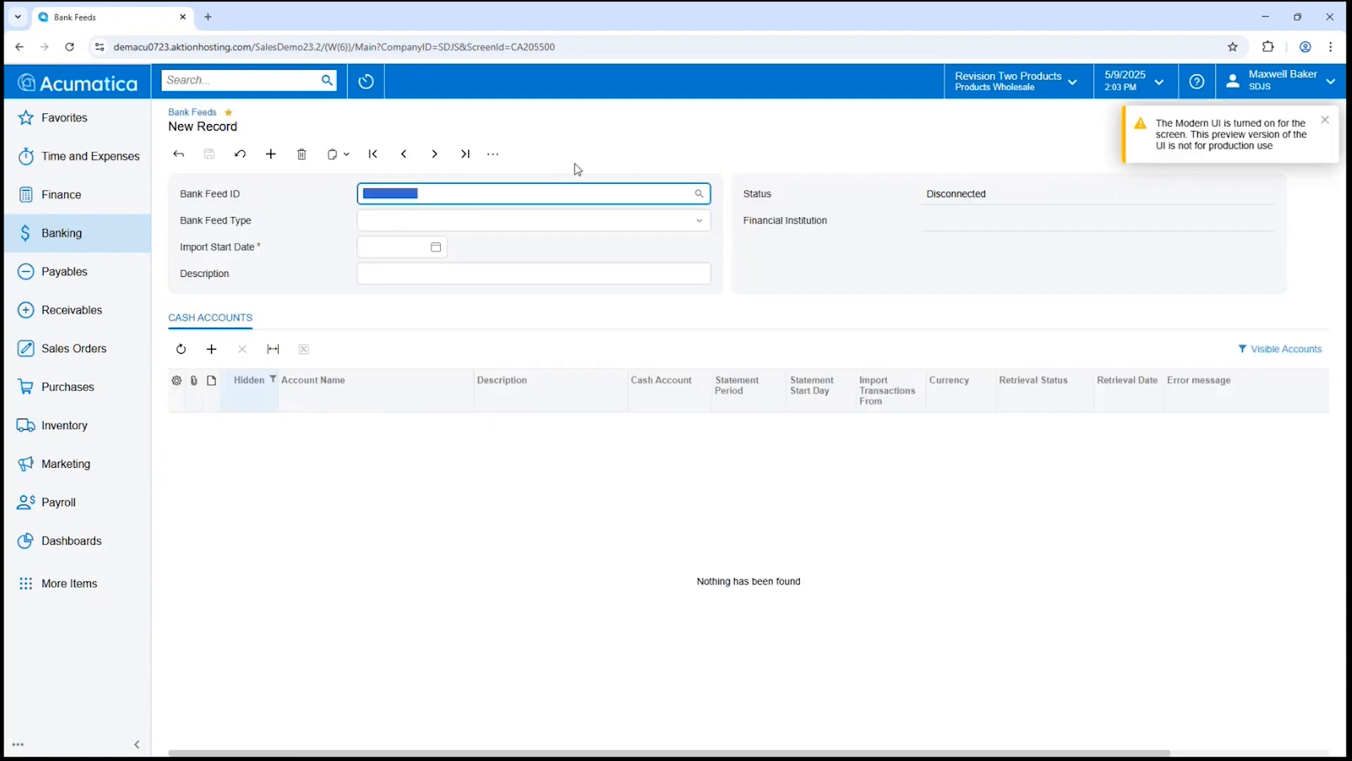
pyautogui.write('TEST')
pyautogui.press('Tab')
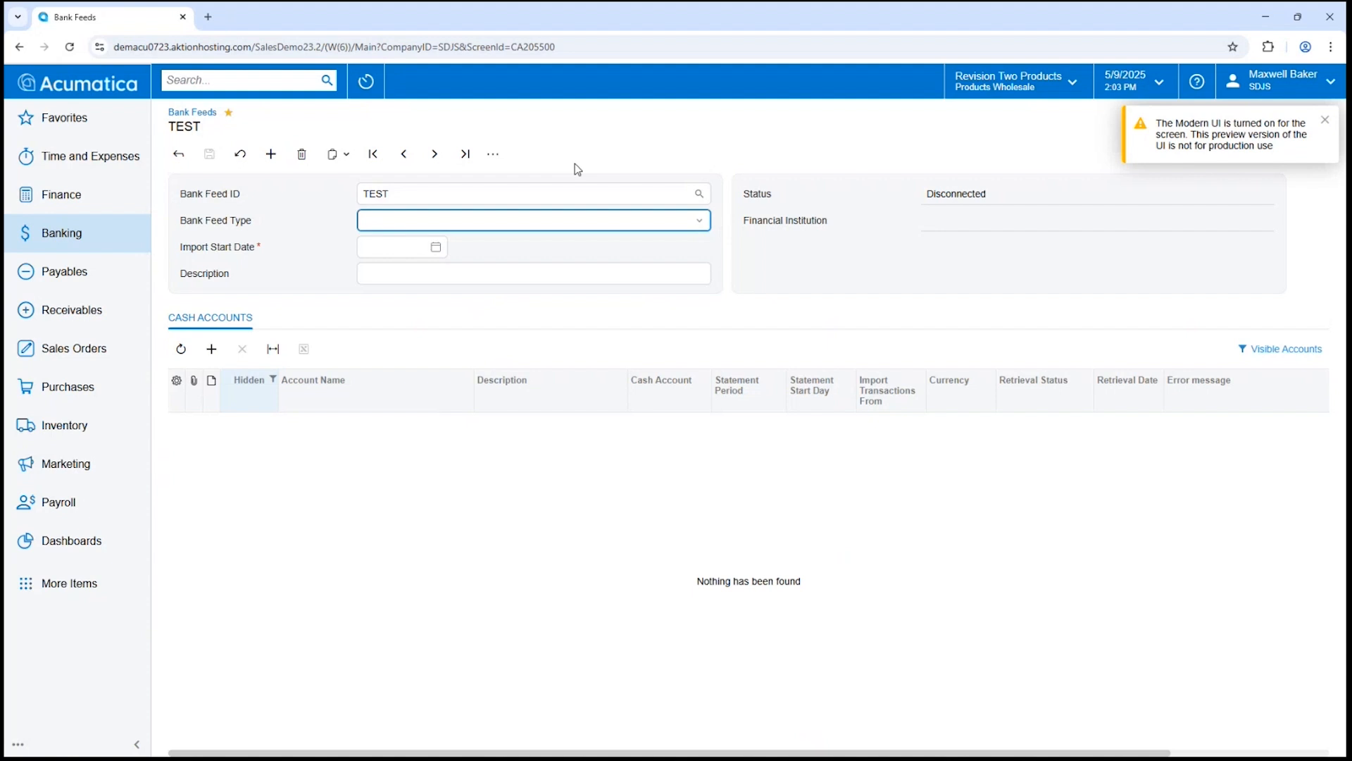
# Set the feed type to Test Plaid and import start date 5/1/2025, then connect.
pyautogui.click(698, 221)
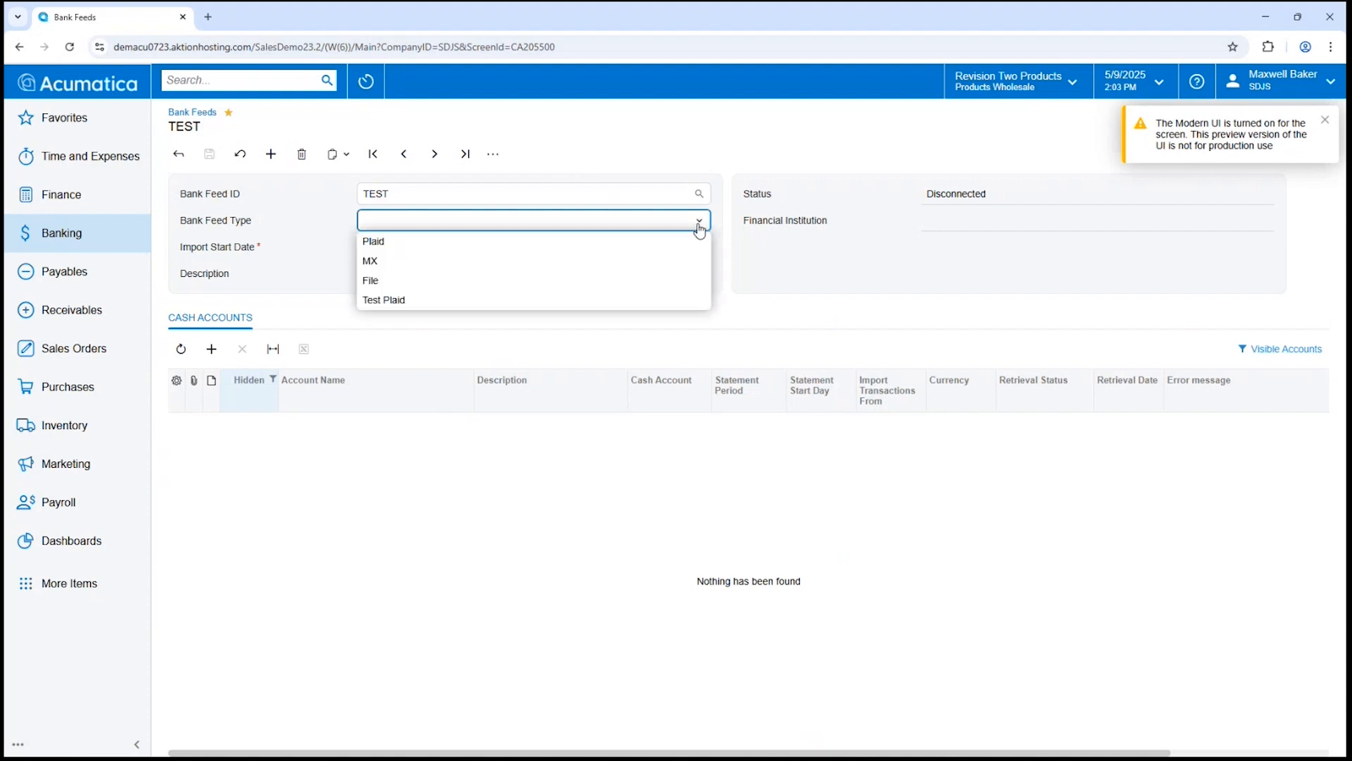
pyautogui.click(569, 243)
pyautogui.click(506, 223)
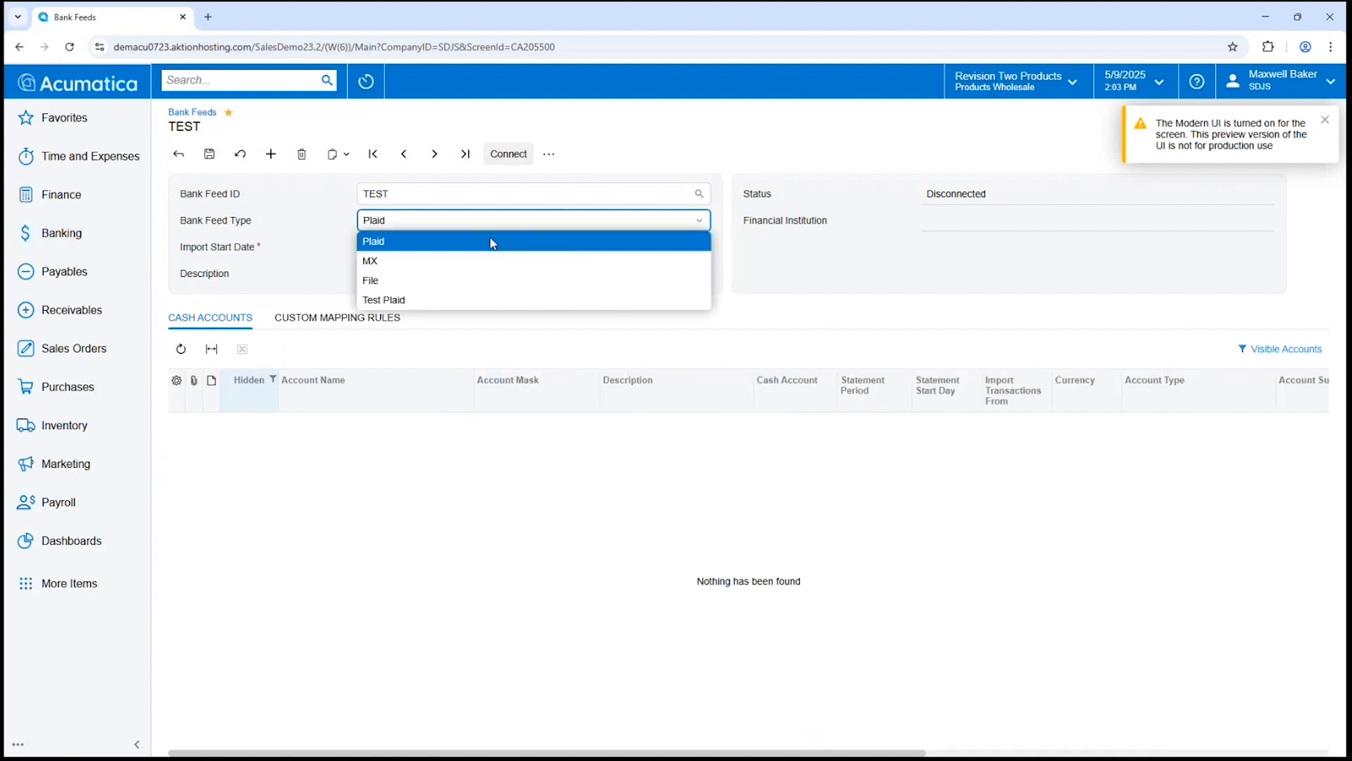
pyautogui.click(448, 298)
pyautogui.click(436, 247)
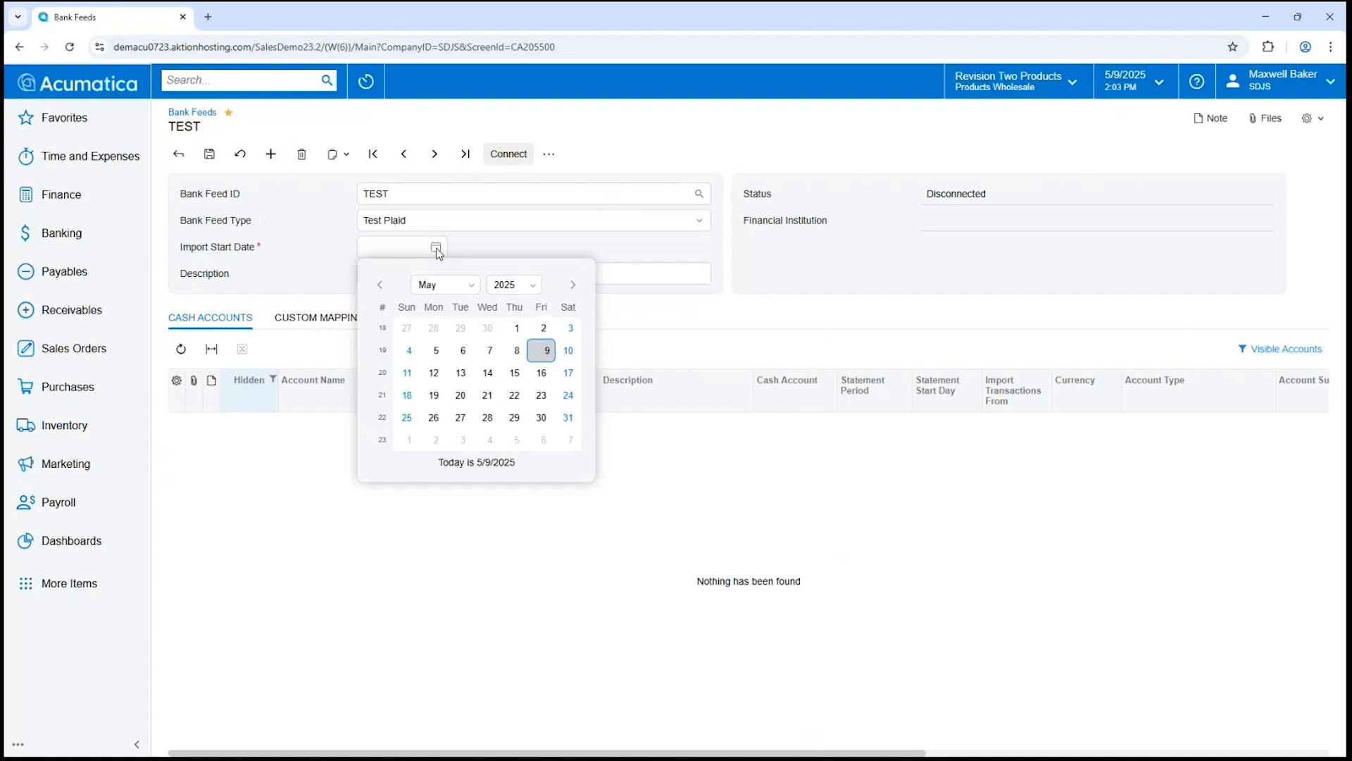
pyautogui.click(514, 328)
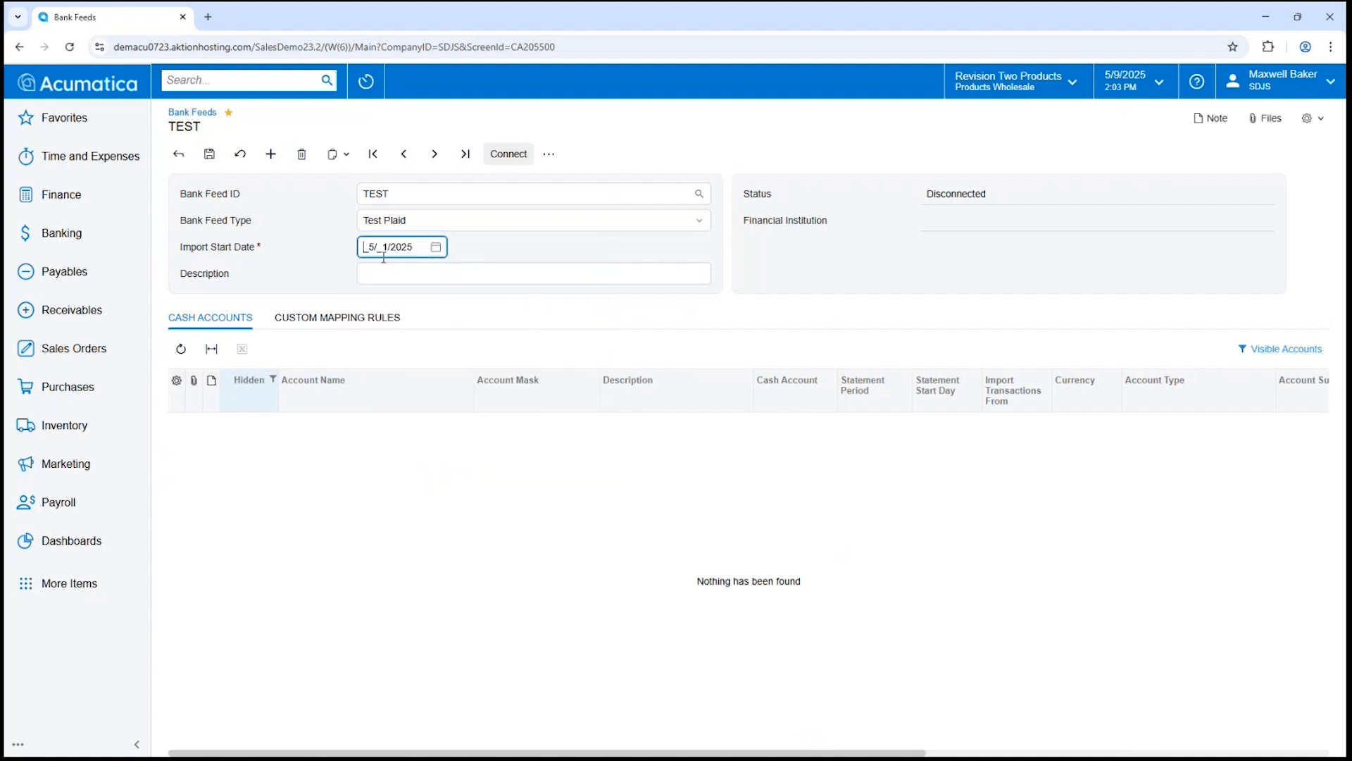
pyautogui.click(507, 153)
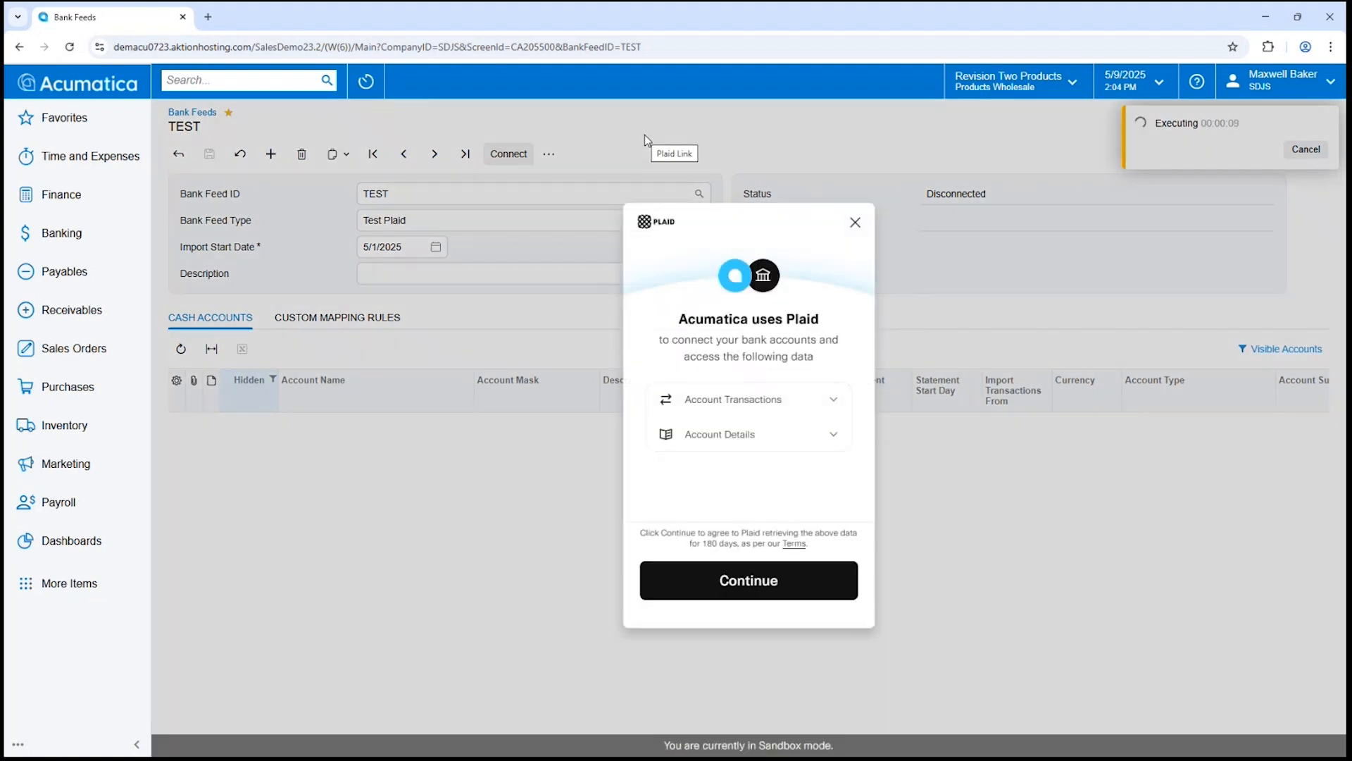
# Agree to Plaid data access, pick Chase as the institution, and continue to its login.
pyautogui.click(790, 572)
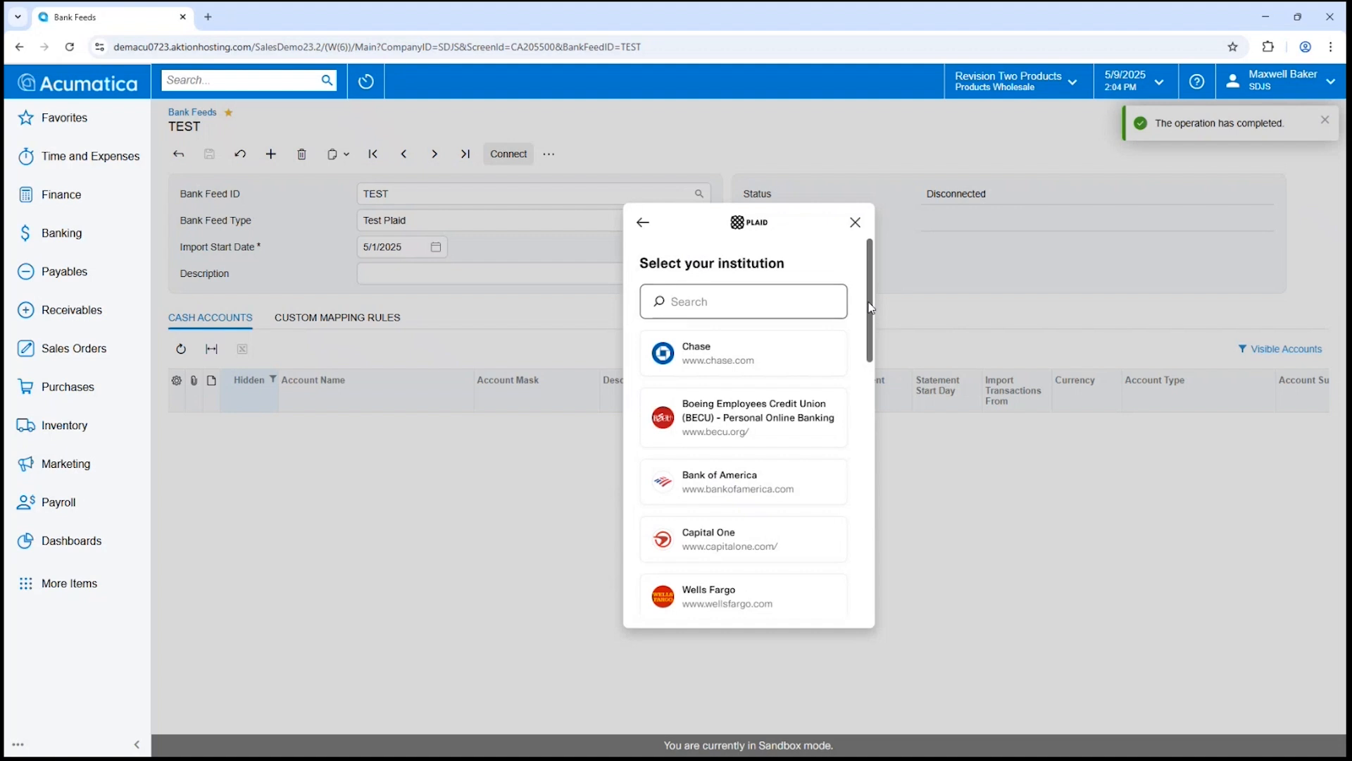
pyautogui.moveTo(871, 308); pyautogui.dragTo(855, 256)
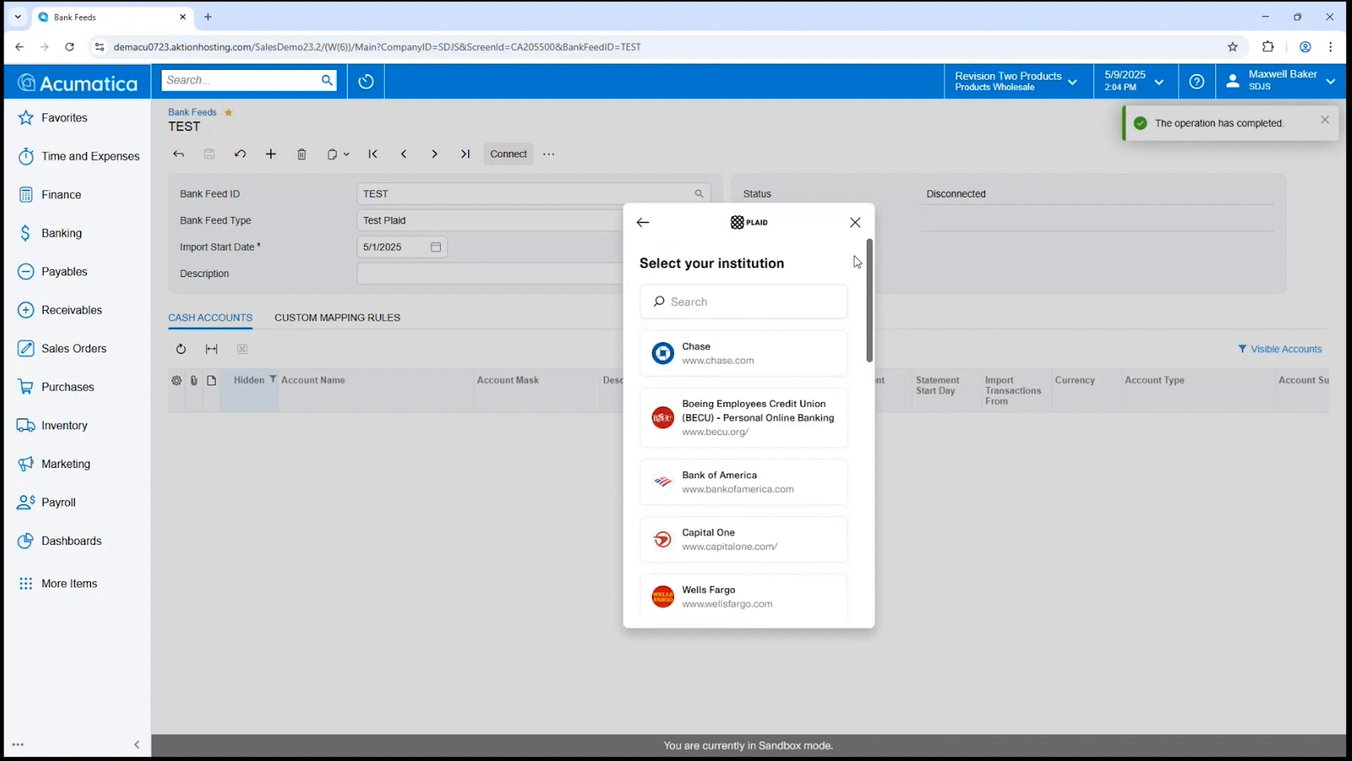
pyautogui.click(738, 306)
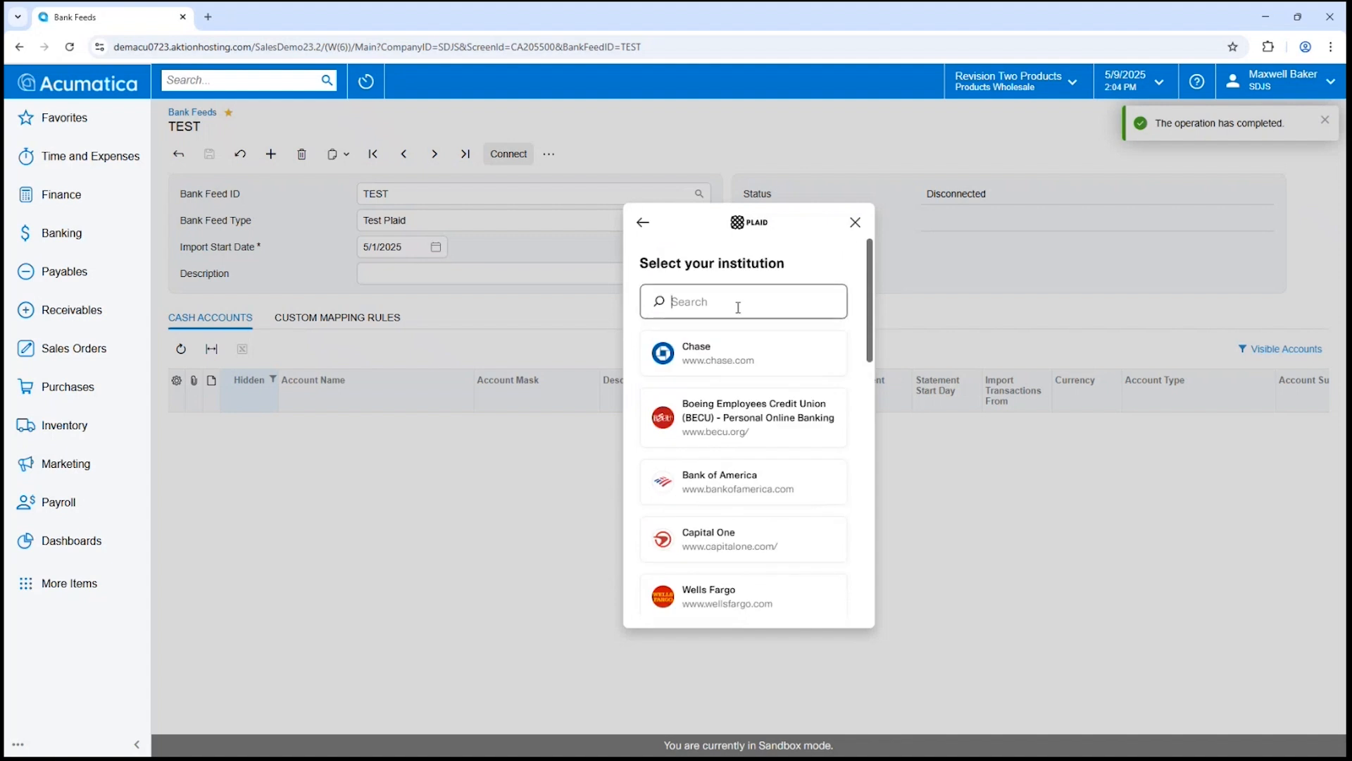
pyautogui.write('horizon')
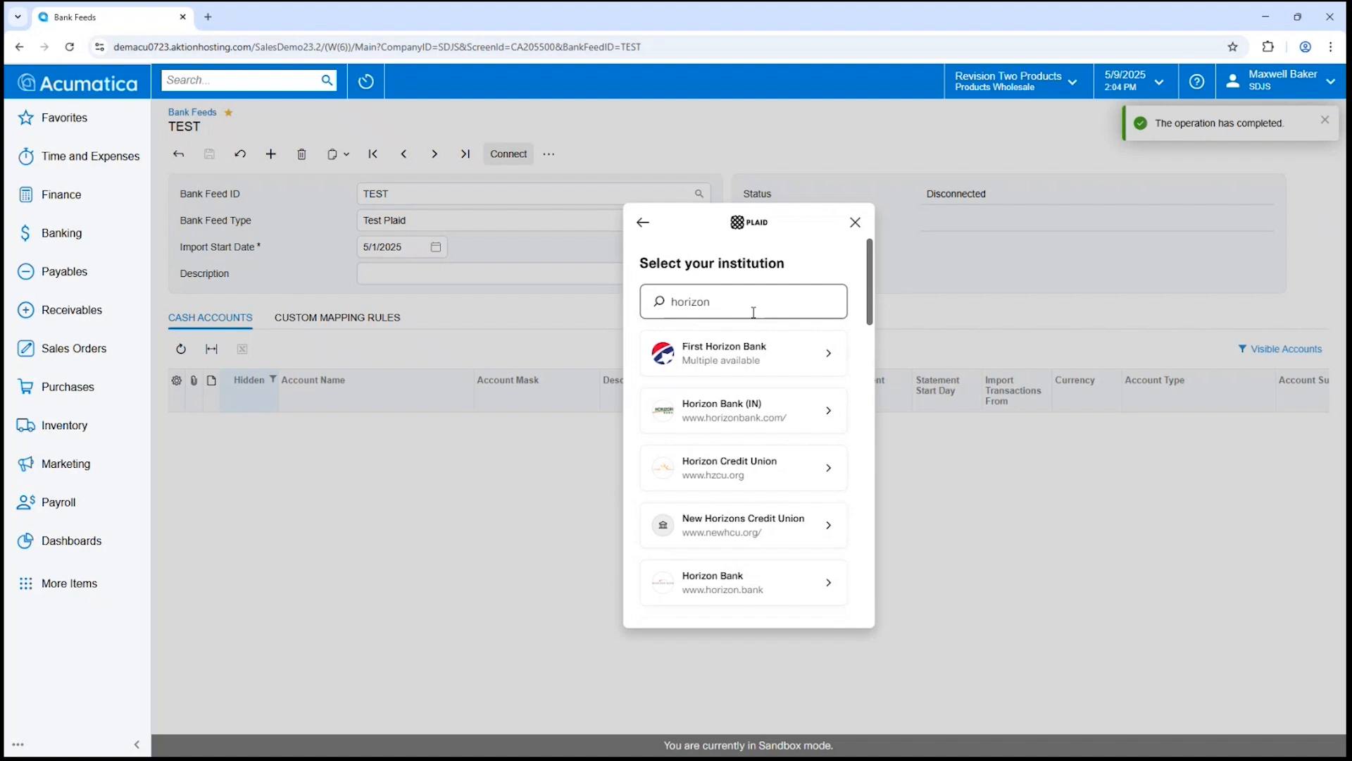
pyautogui.press('BackSpace')
pyautogui.press('BackSpace')
pyautogui.press('BackSpace')
pyautogui.press('BackSpace')
pyautogui.press('BackSpace')
pyautogui.press('BackSpace')
pyautogui.press('BackSpace')
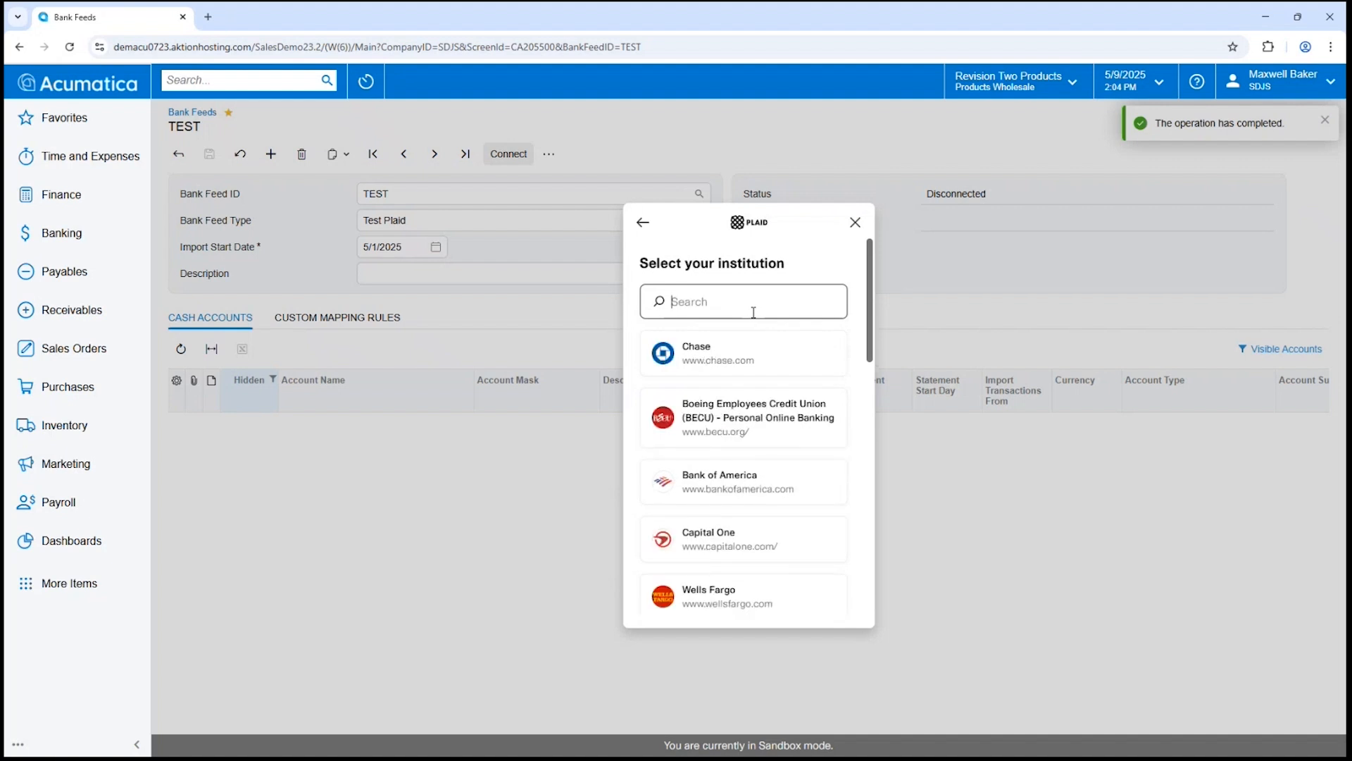
pyautogui.click(734, 357)
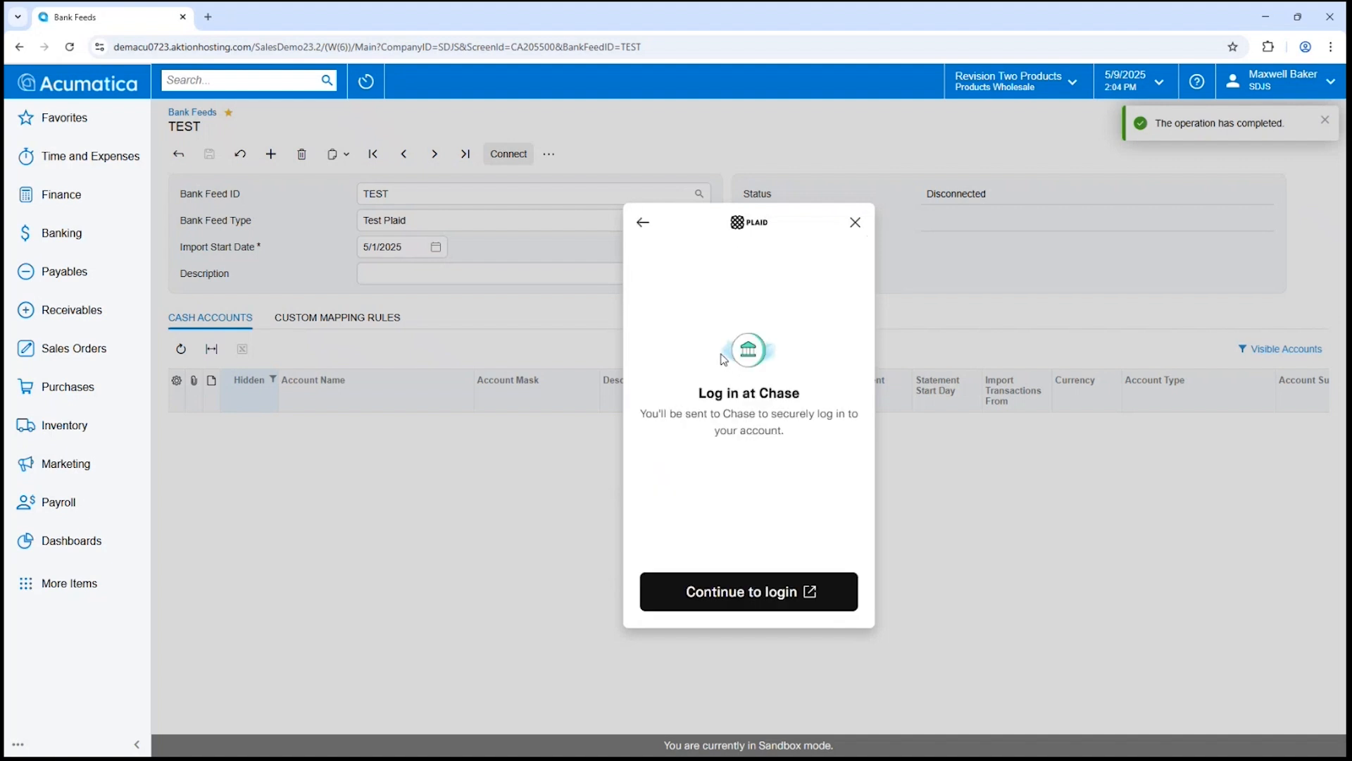
pyautogui.click(753, 599)
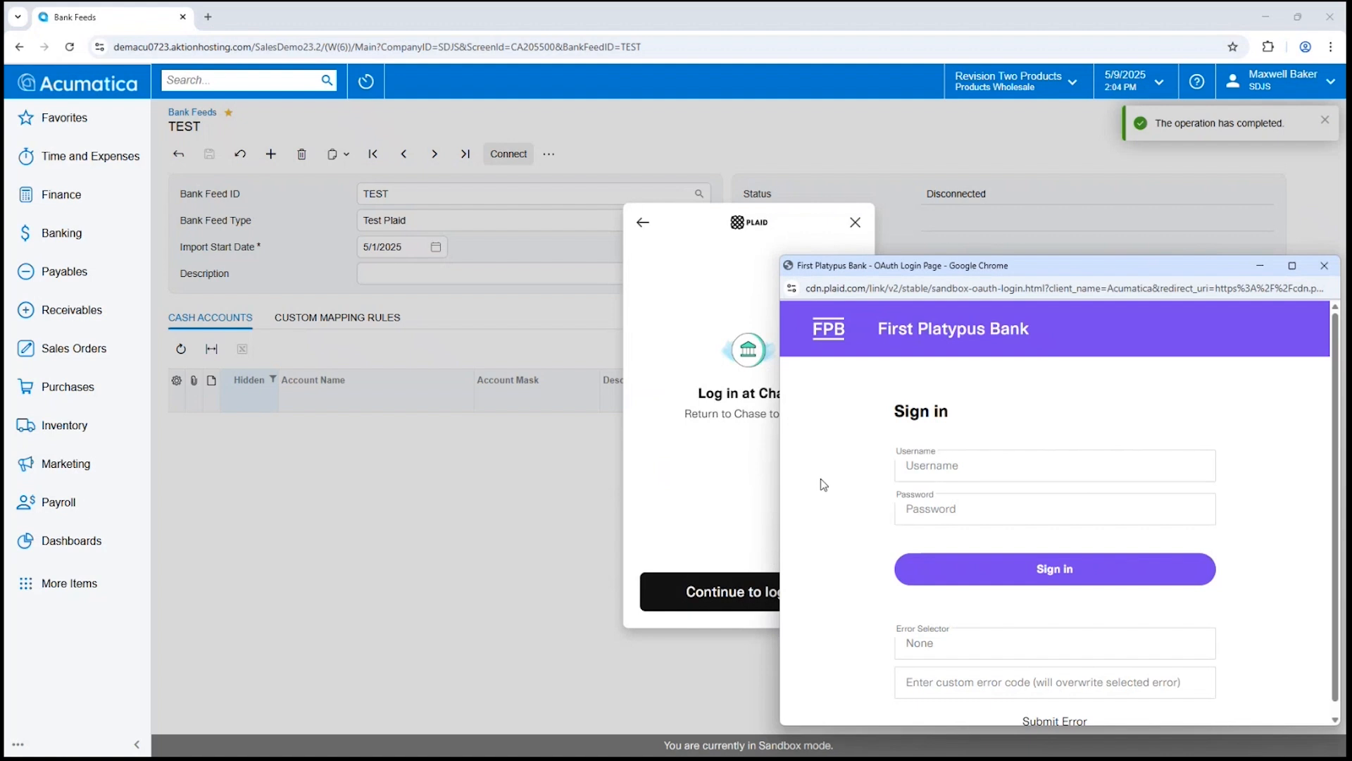
# Sign in to the test bank and submit the verification code.
pyautogui.click(1056, 563)
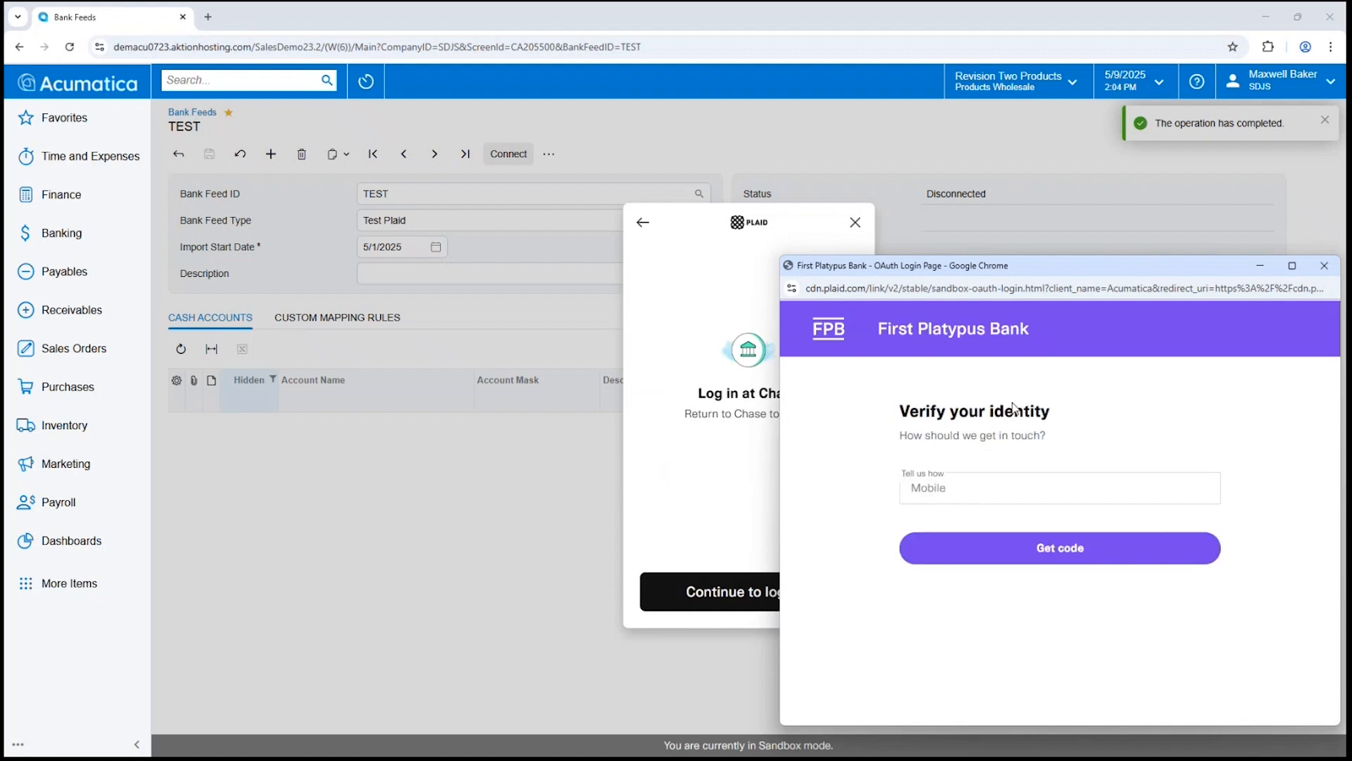
pyautogui.click(1044, 557)
pyautogui.click(1043, 556)
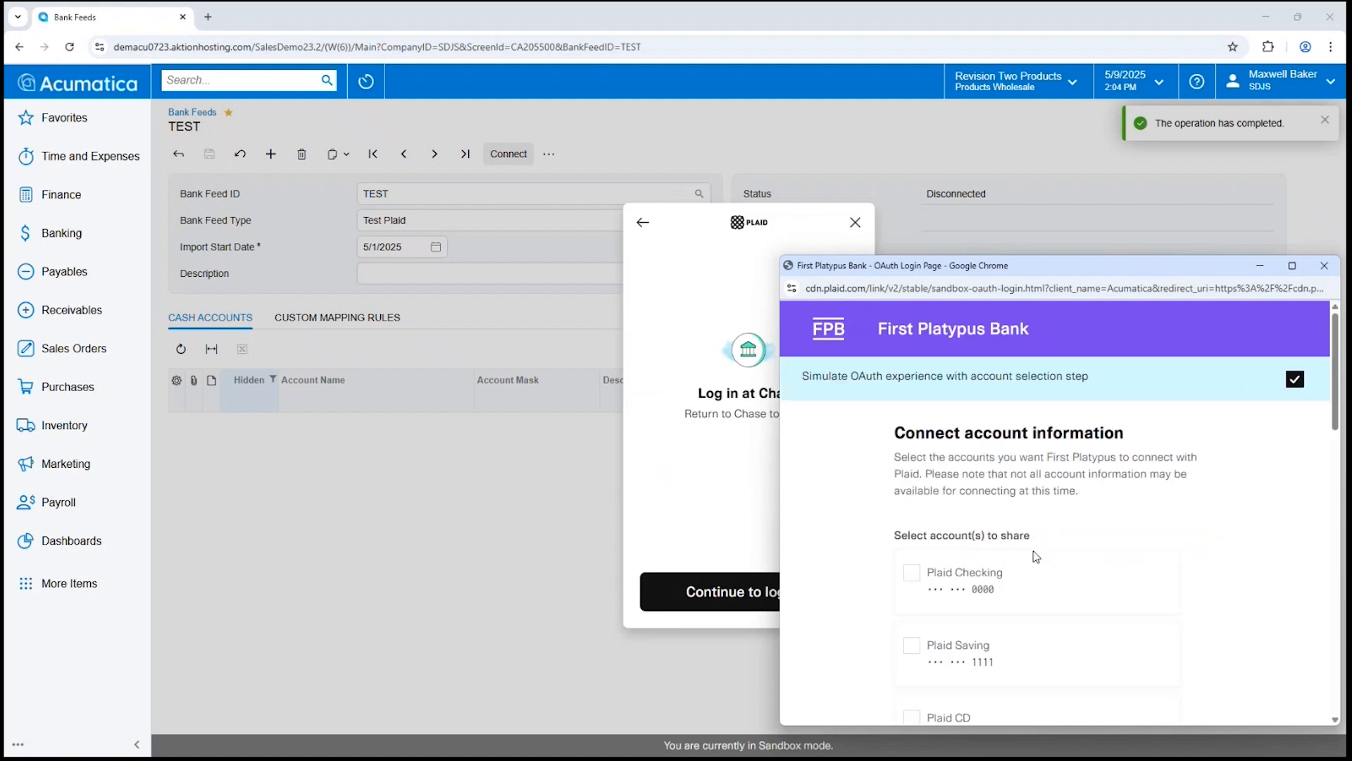
pyautogui.moveTo(1085, 273); pyautogui.dragTo(669, 92)
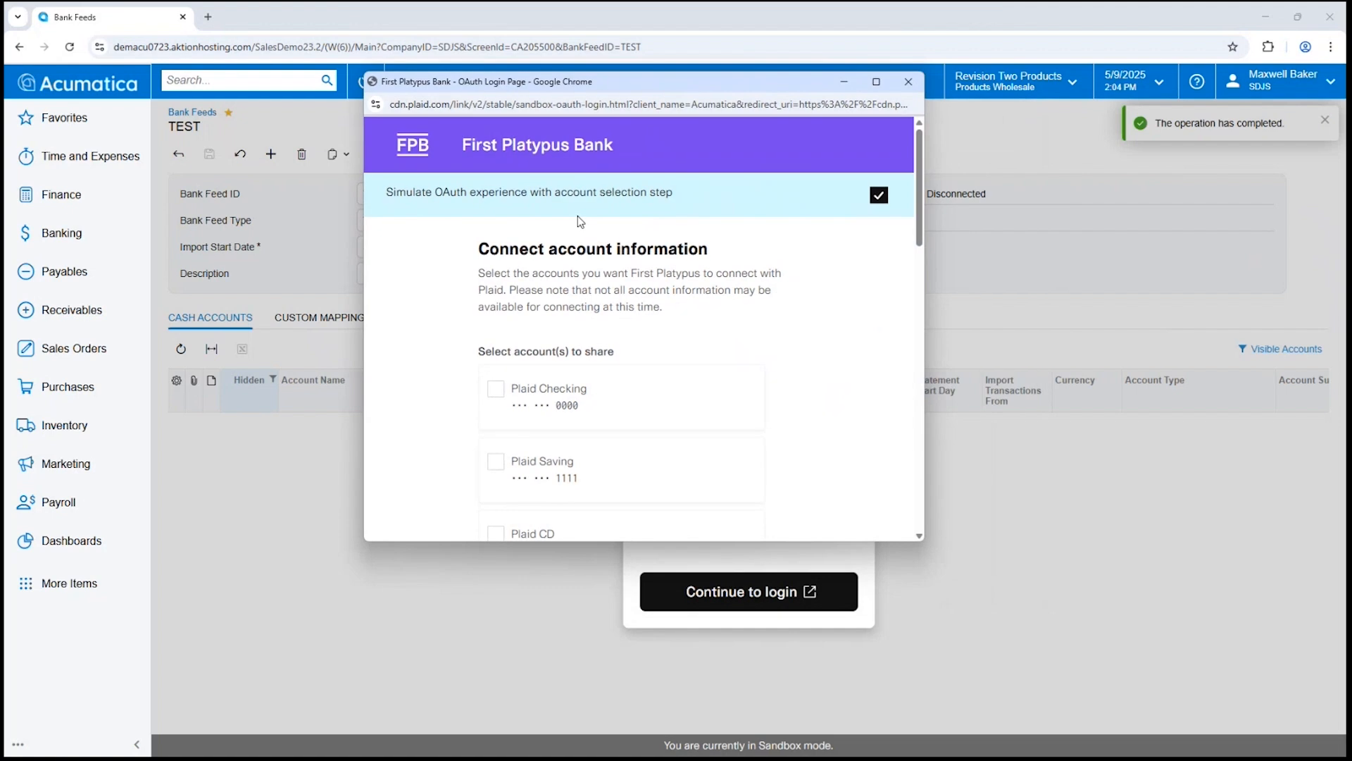
# Share the Plaid Checking, Saving and Credit Card accounts with holder names and routing numbers.
pyautogui.click(501, 395)
pyautogui.click(505, 469)
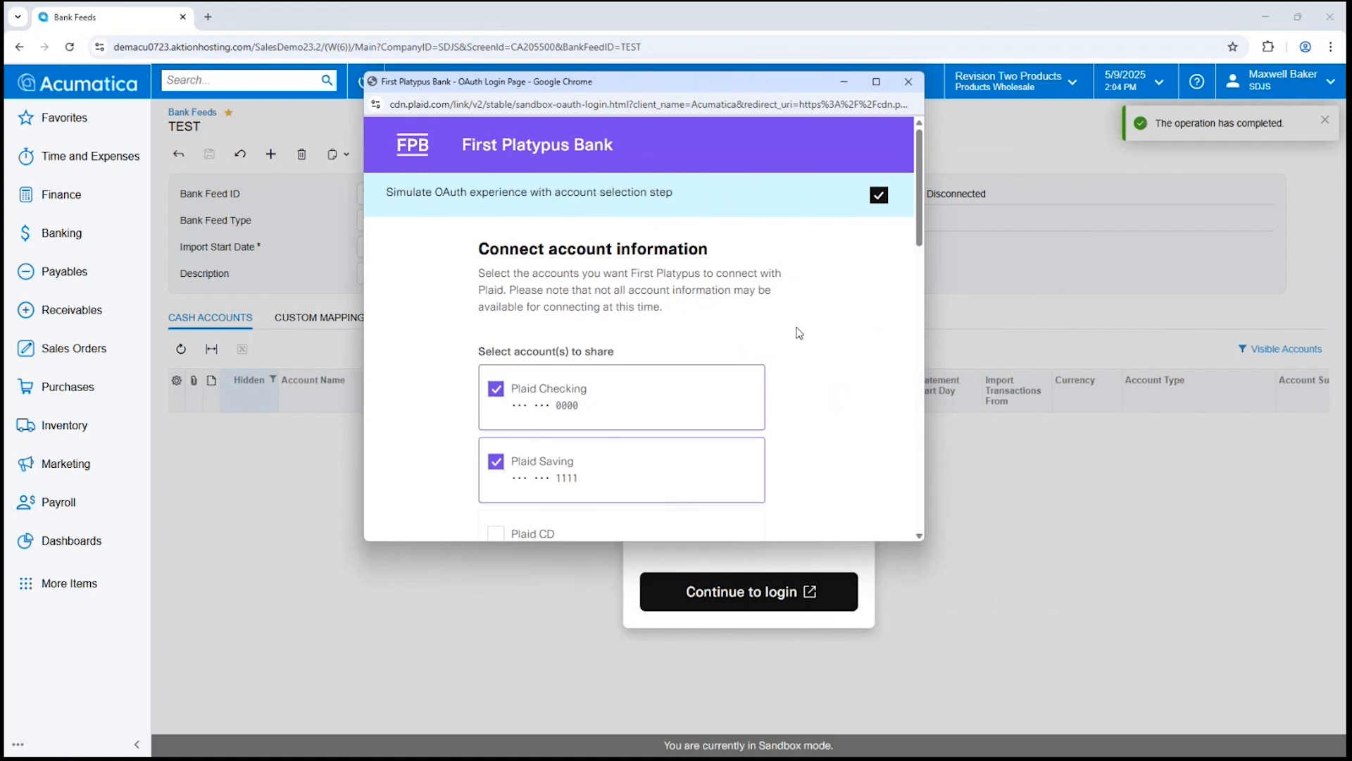
pyautogui.moveTo(919, 235); pyautogui.dragTo(684, 486)
pyautogui.click(504, 373)
pyautogui.click(492, 416)
pyautogui.click(492, 464)
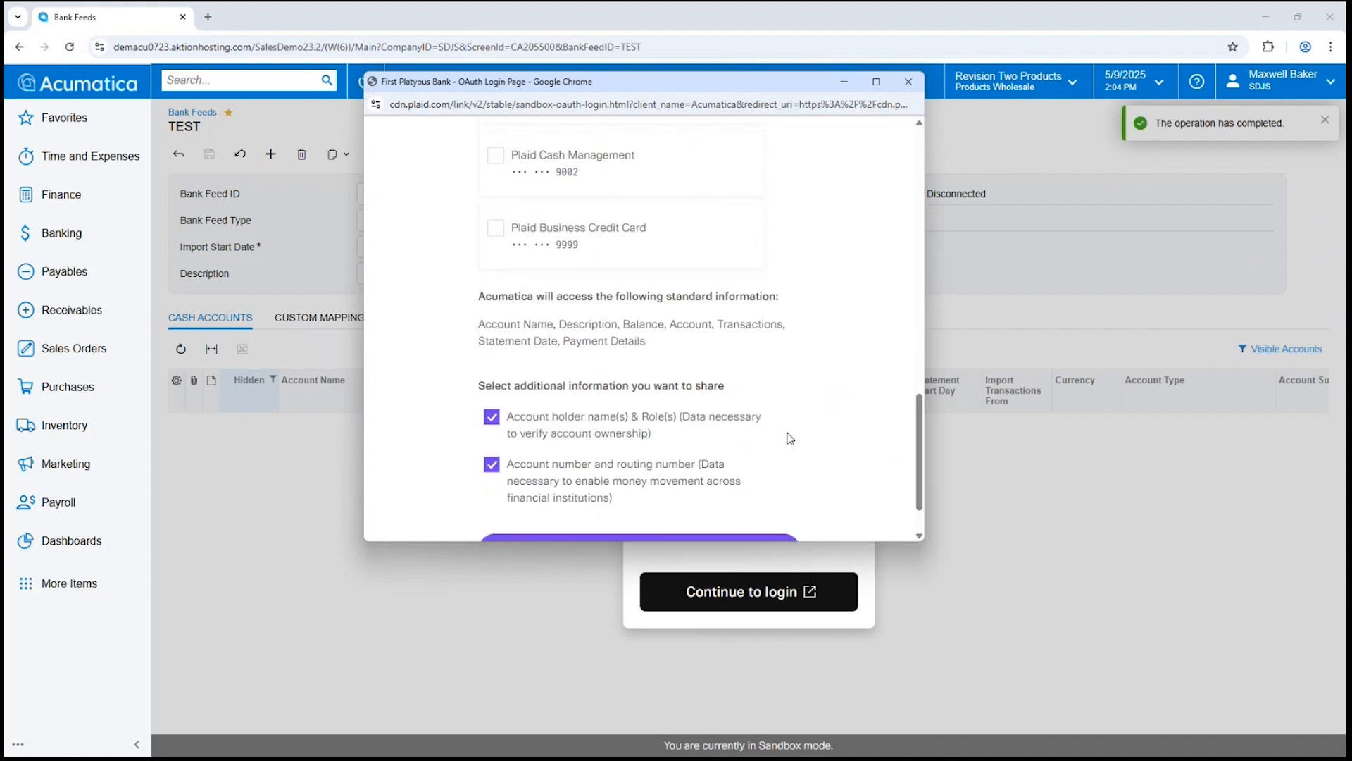
pyautogui.moveTo(922, 400); pyautogui.dragTo(906, 475)
pyautogui.click(691, 485)
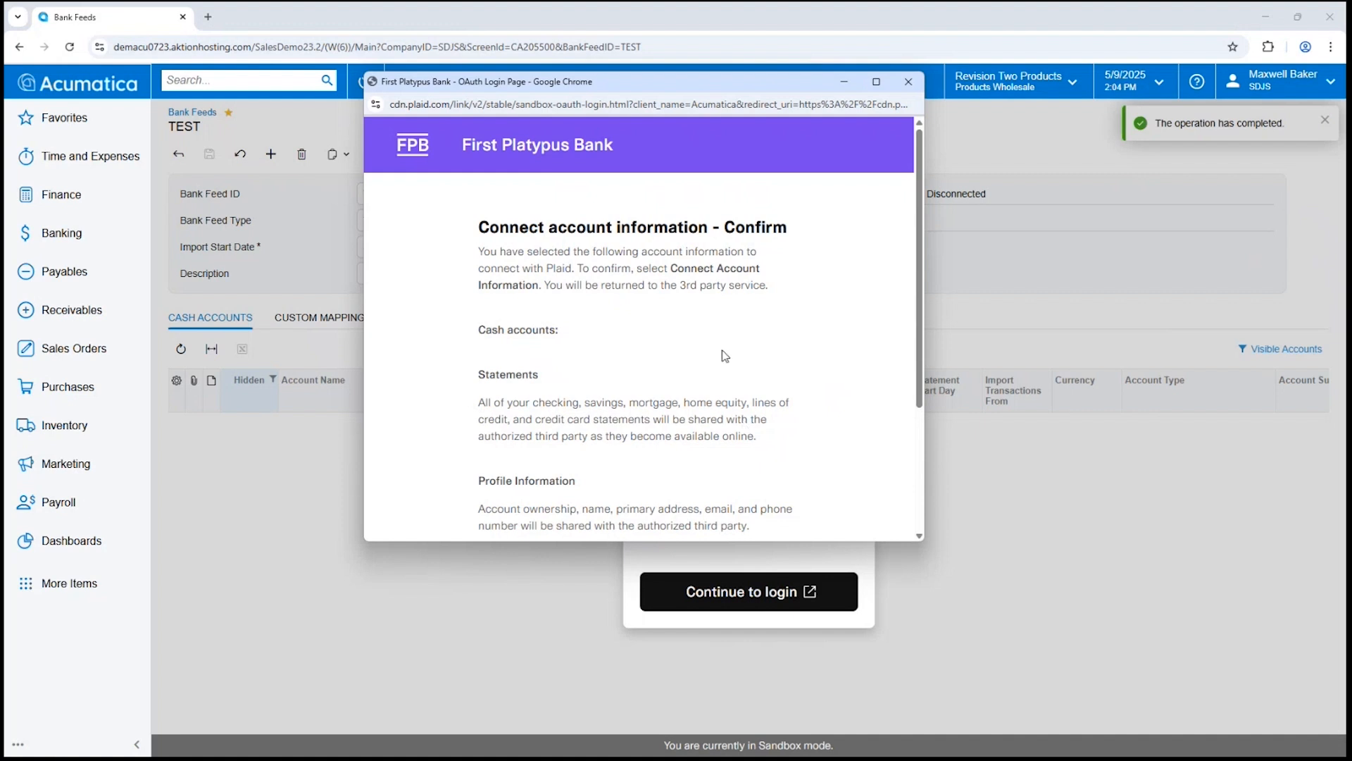
# Accept the terms and confirm connecting the selected accounts.
pyautogui.scroll(-3, 919, 282)
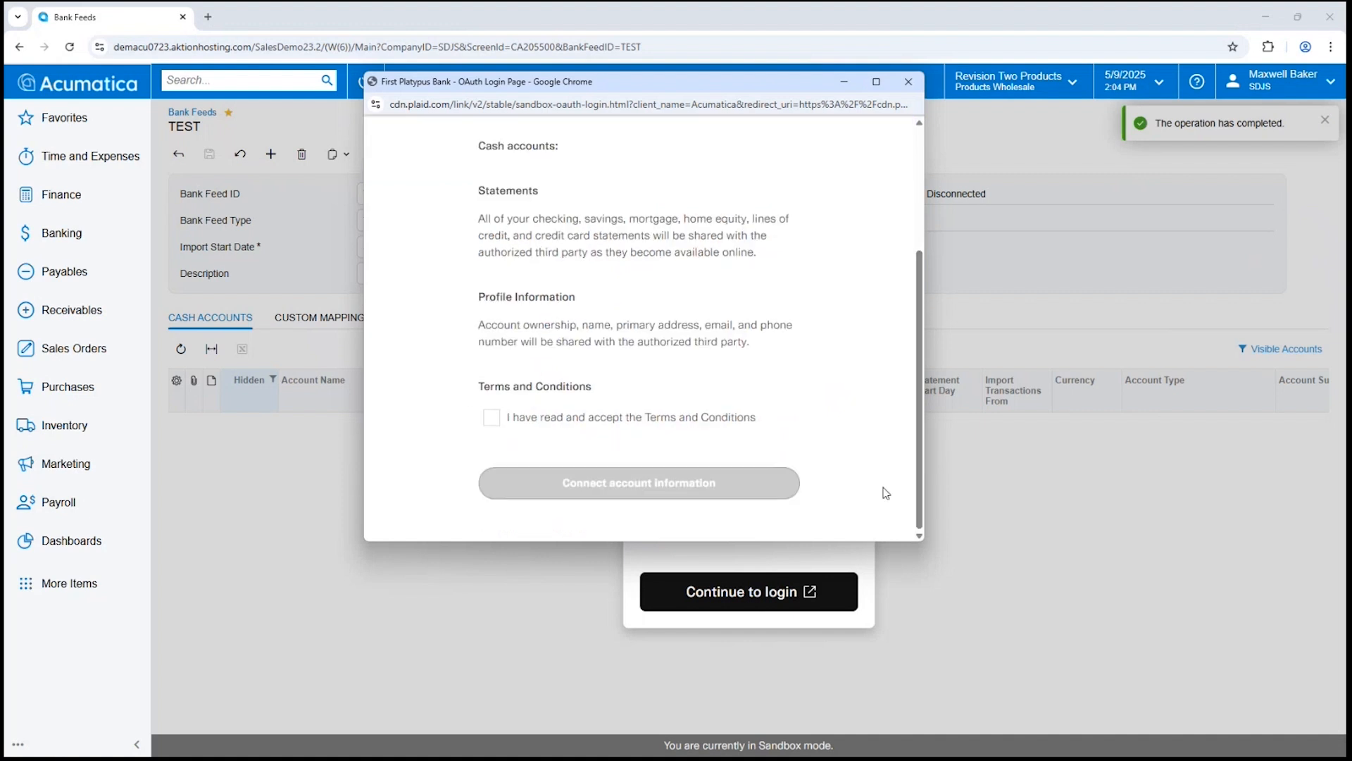
pyautogui.click(561, 420)
pyautogui.click(602, 479)
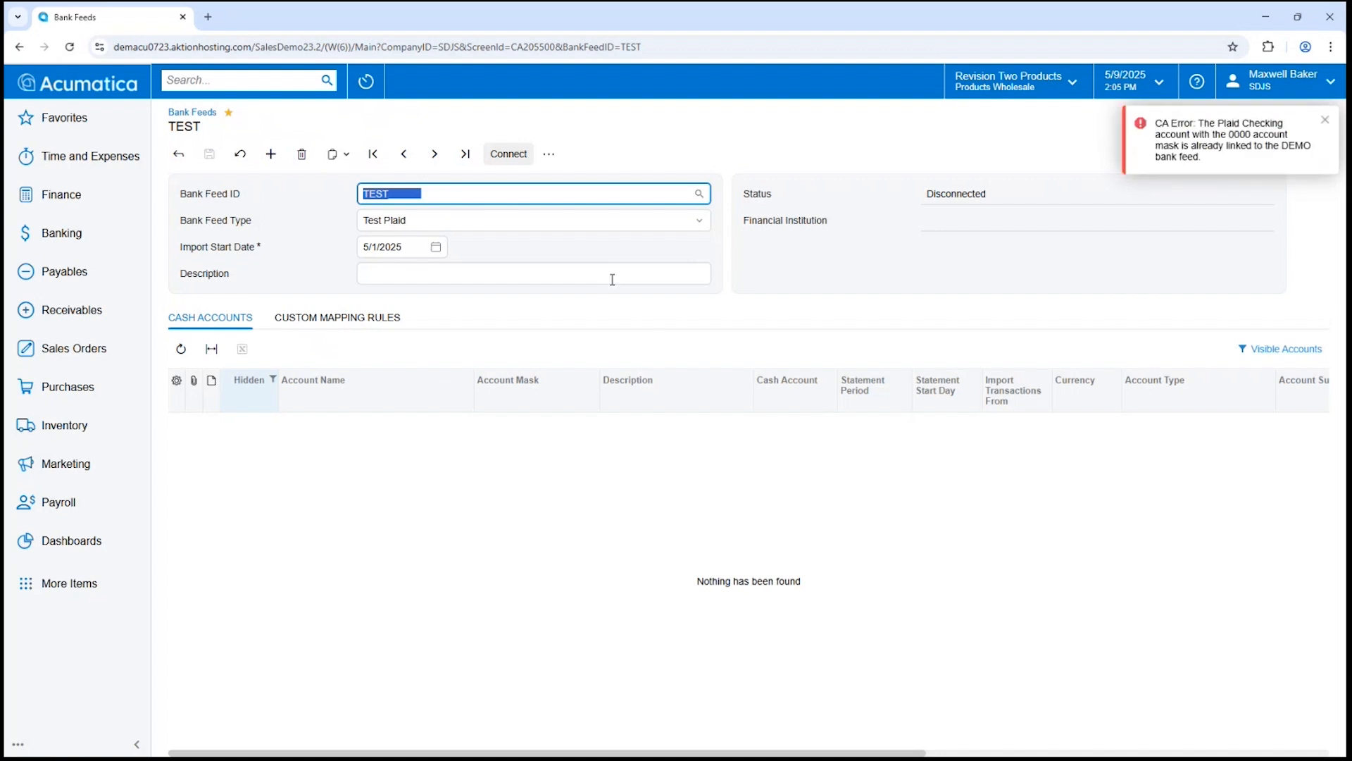
# Dismiss the already-linked error and load the DEMO bank feed with its mapped cash accounts.
pyautogui.click(1325, 120)
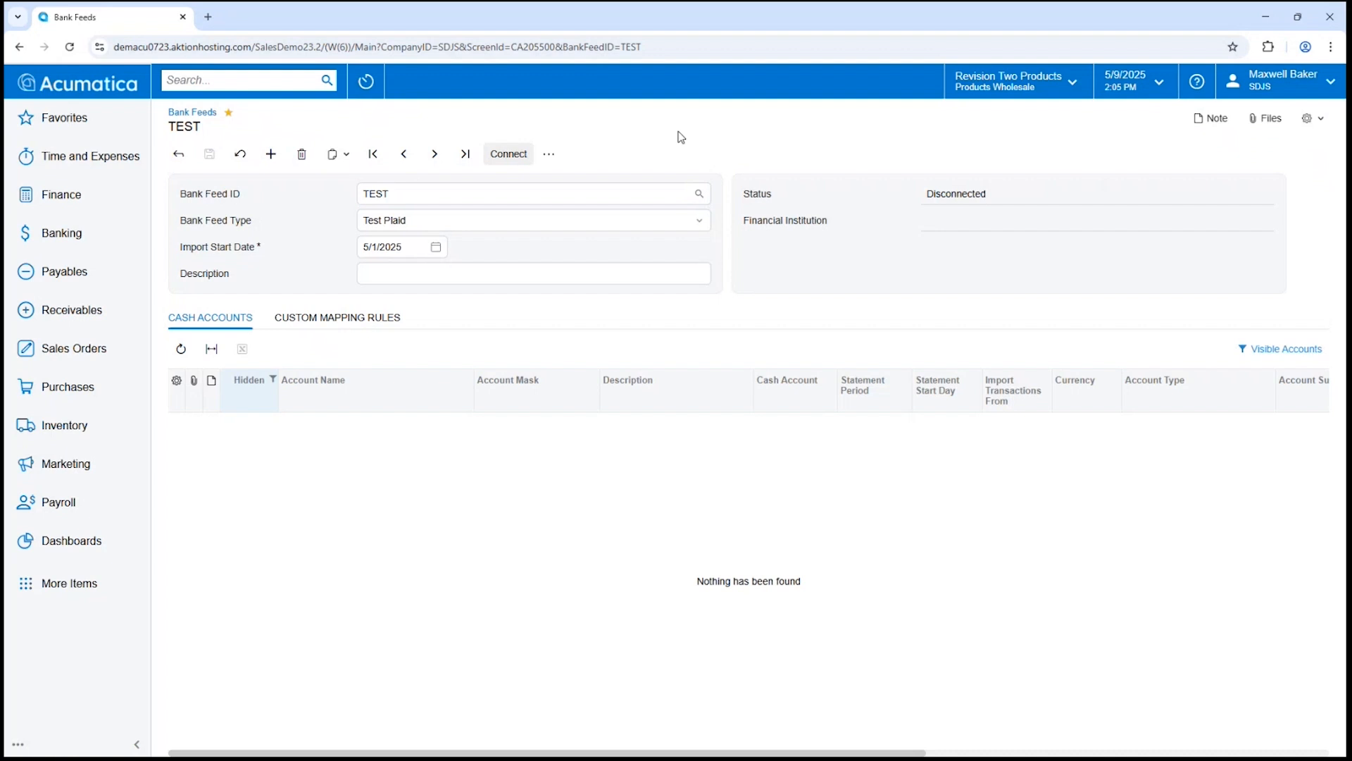
pyautogui.click(699, 193)
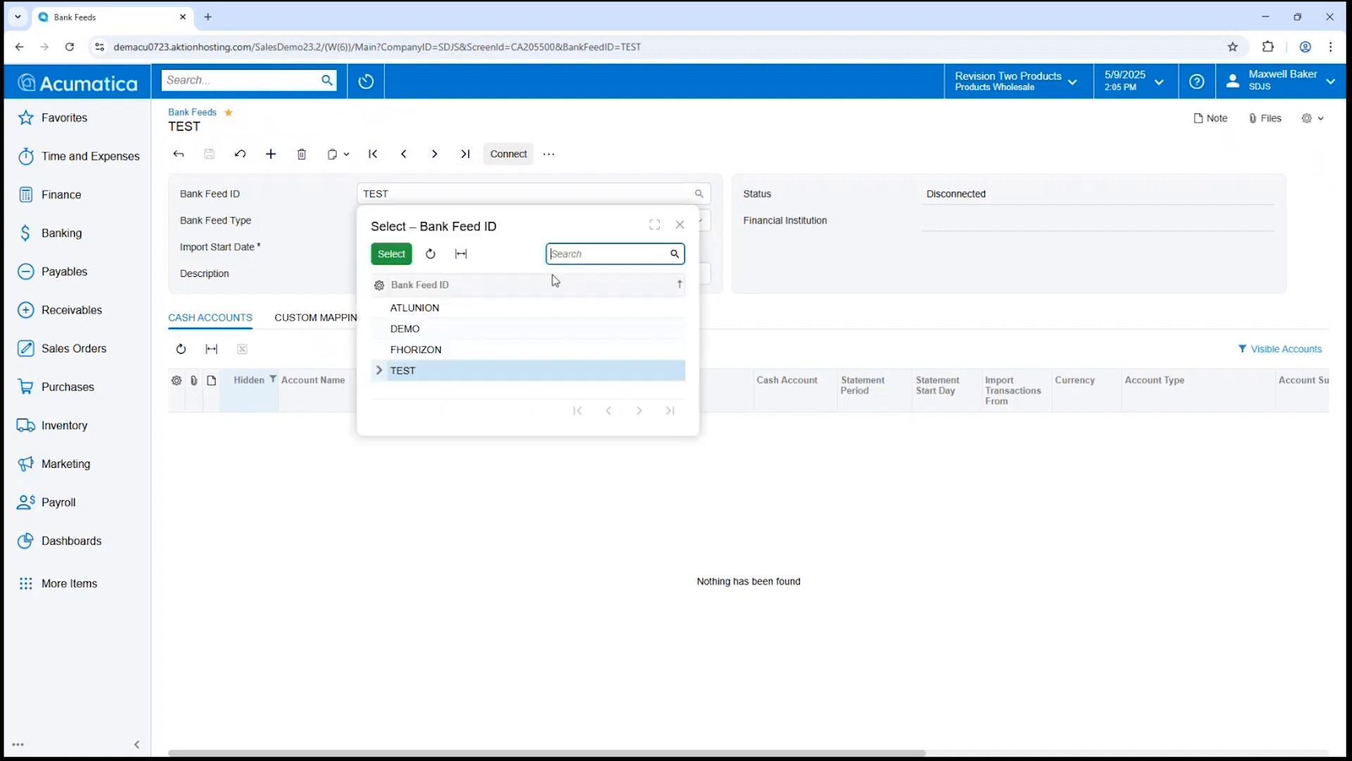
pyautogui.doubleClick(409, 328)
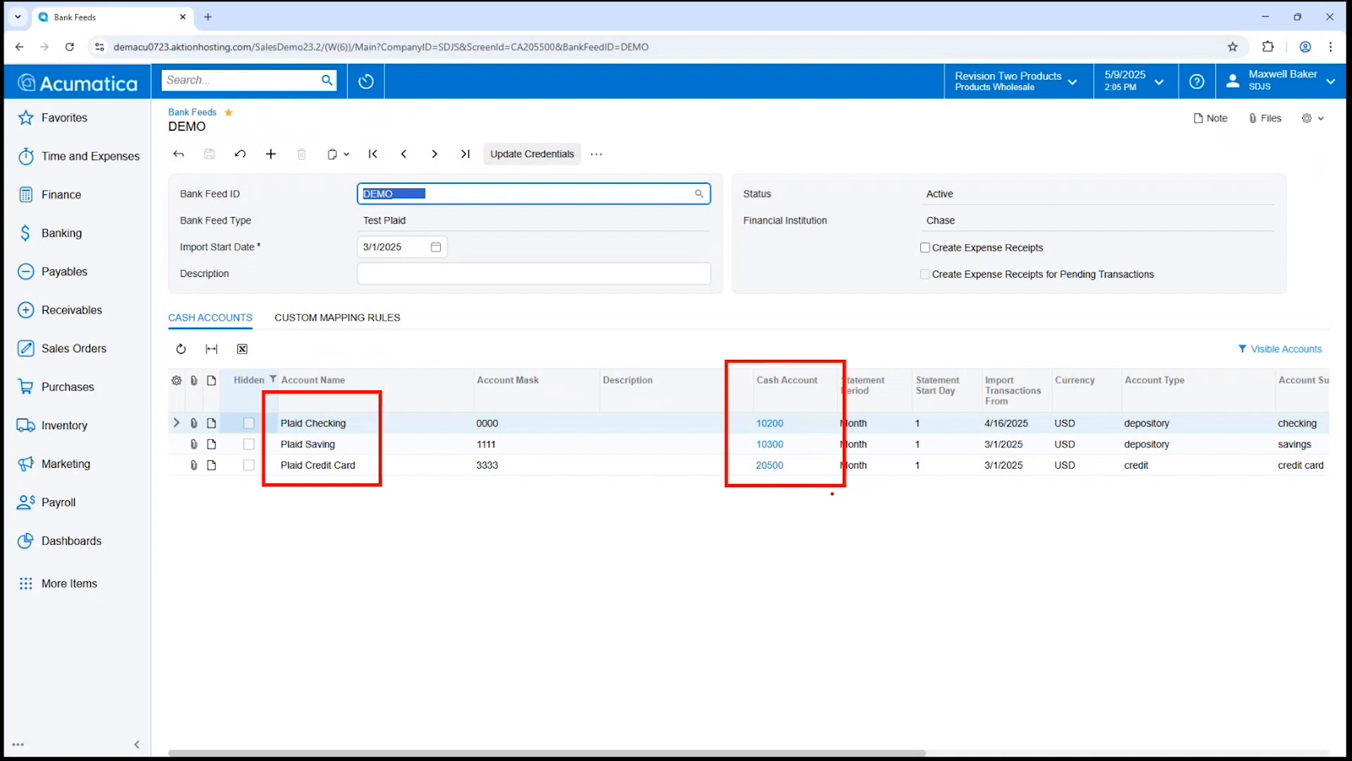
pyautogui.press('Escape')
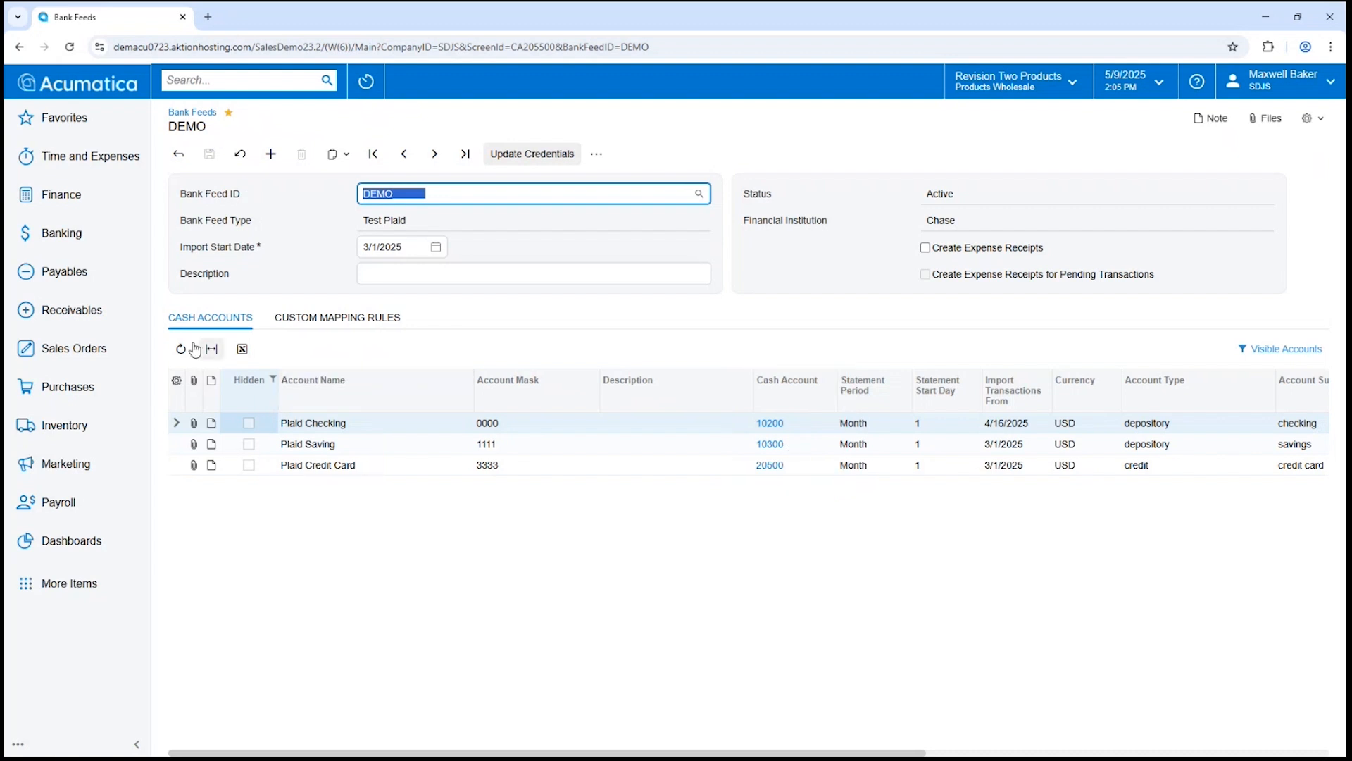
pyautogui.click(59, 239)
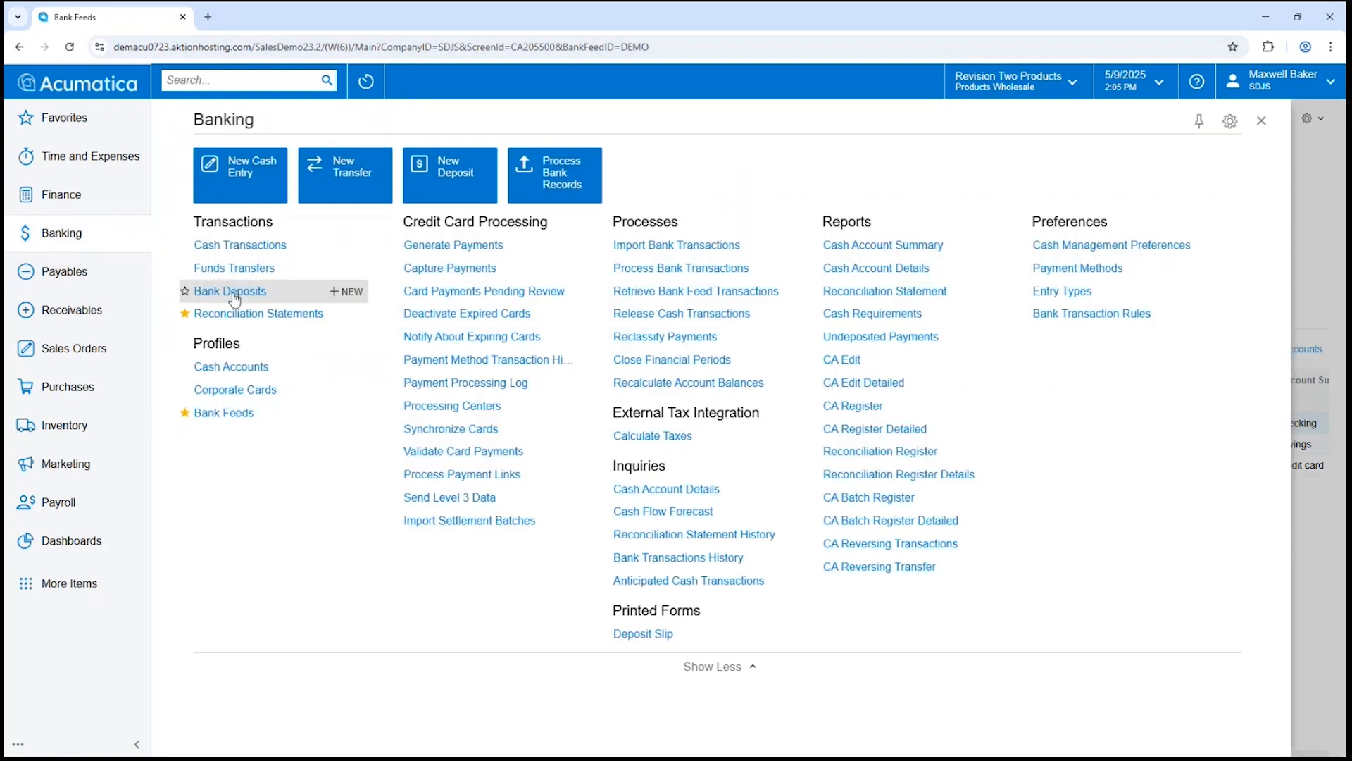
# Add a reconciliation statement for cash account 10200, dated 5/9/2025, and review its documents.
pyautogui.click(260, 312)
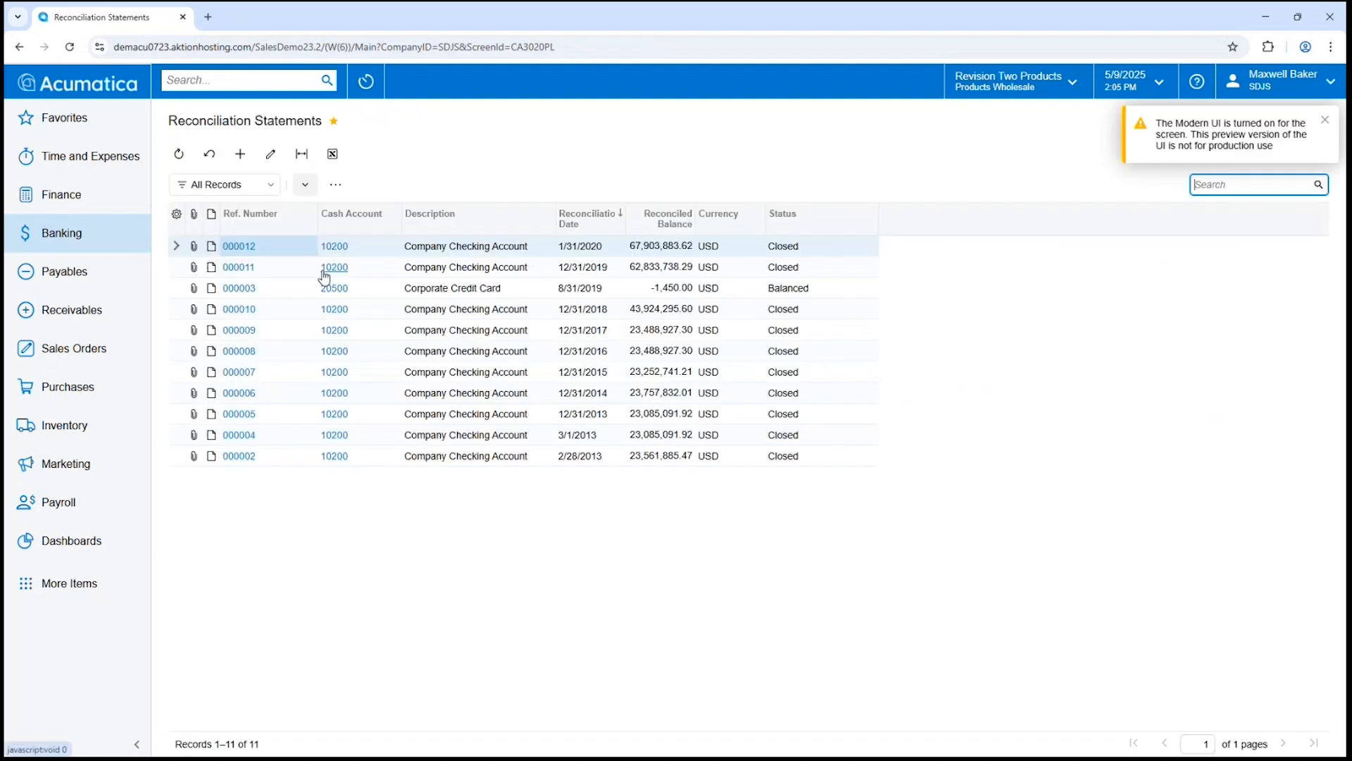
pyautogui.click(237, 151)
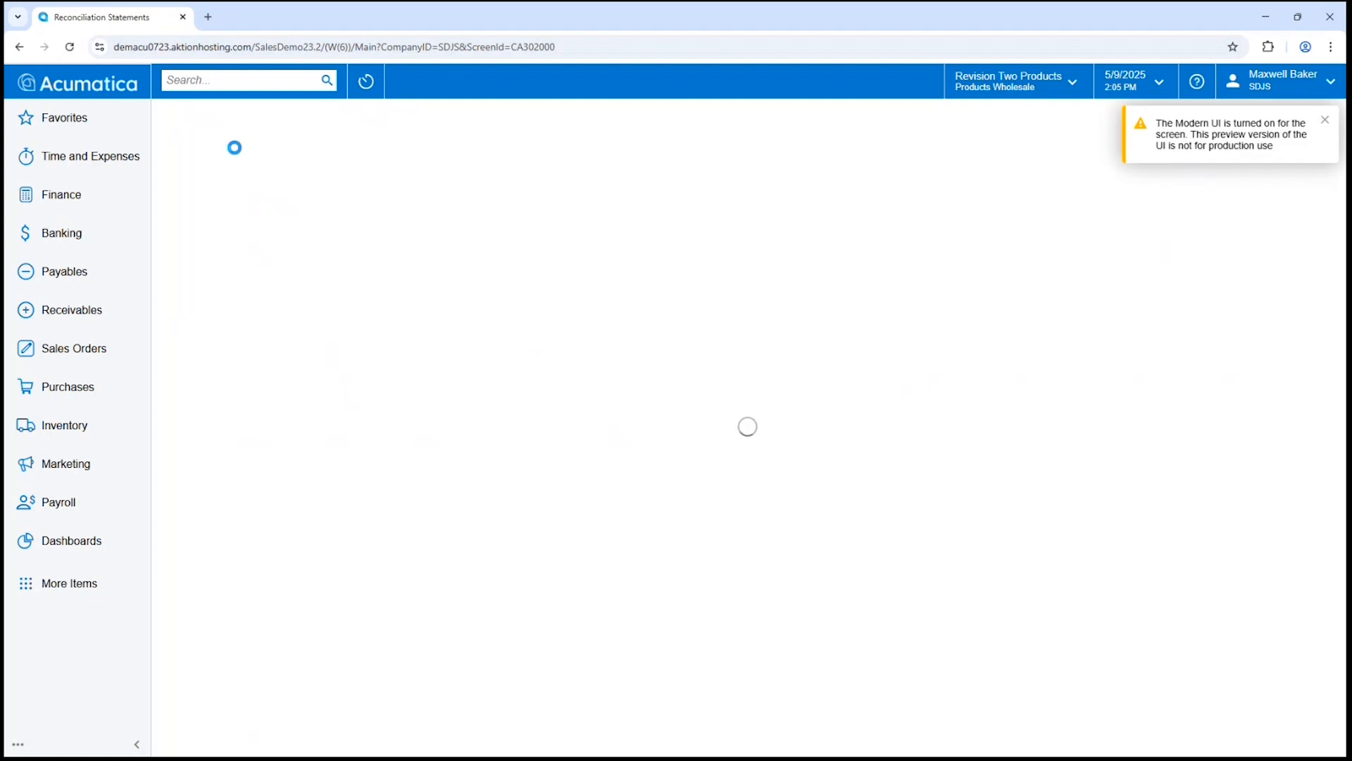
pyautogui.write('10200')
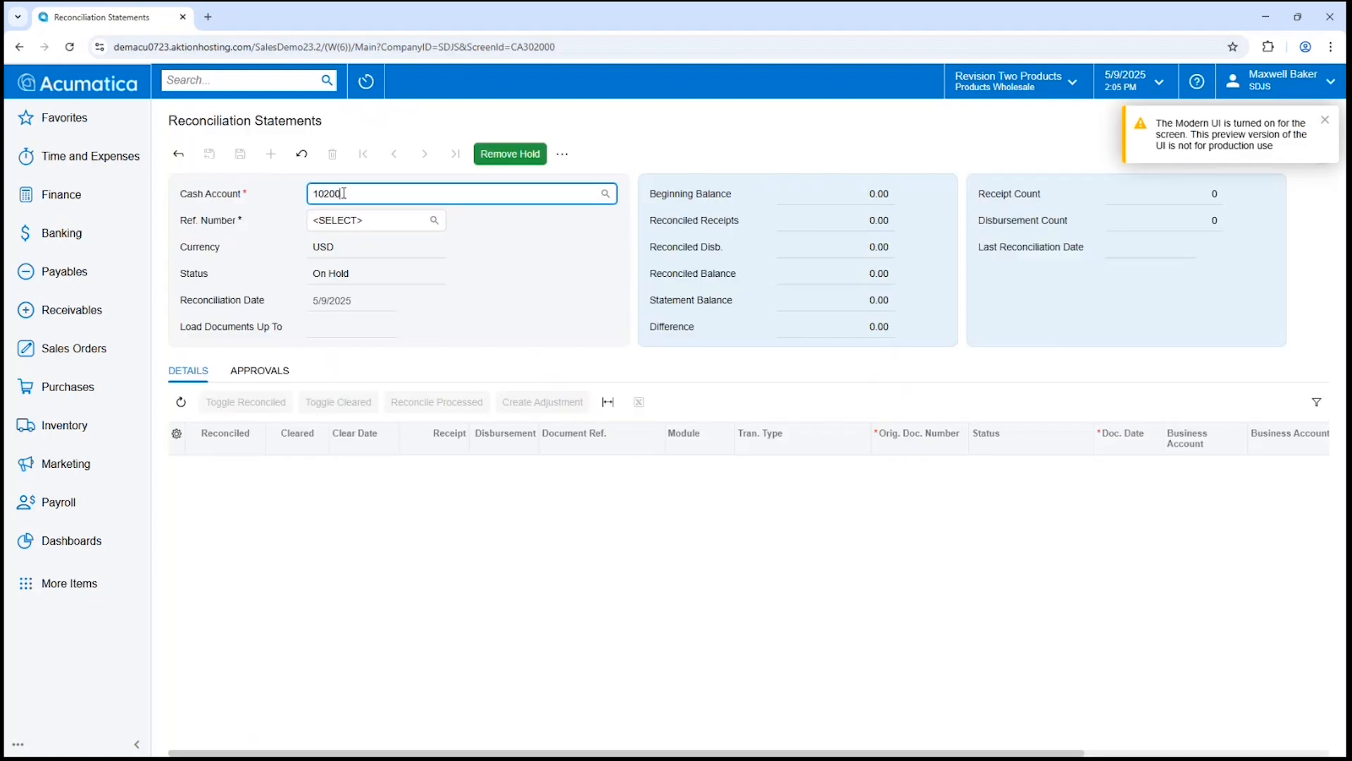
pyautogui.press('Tab')
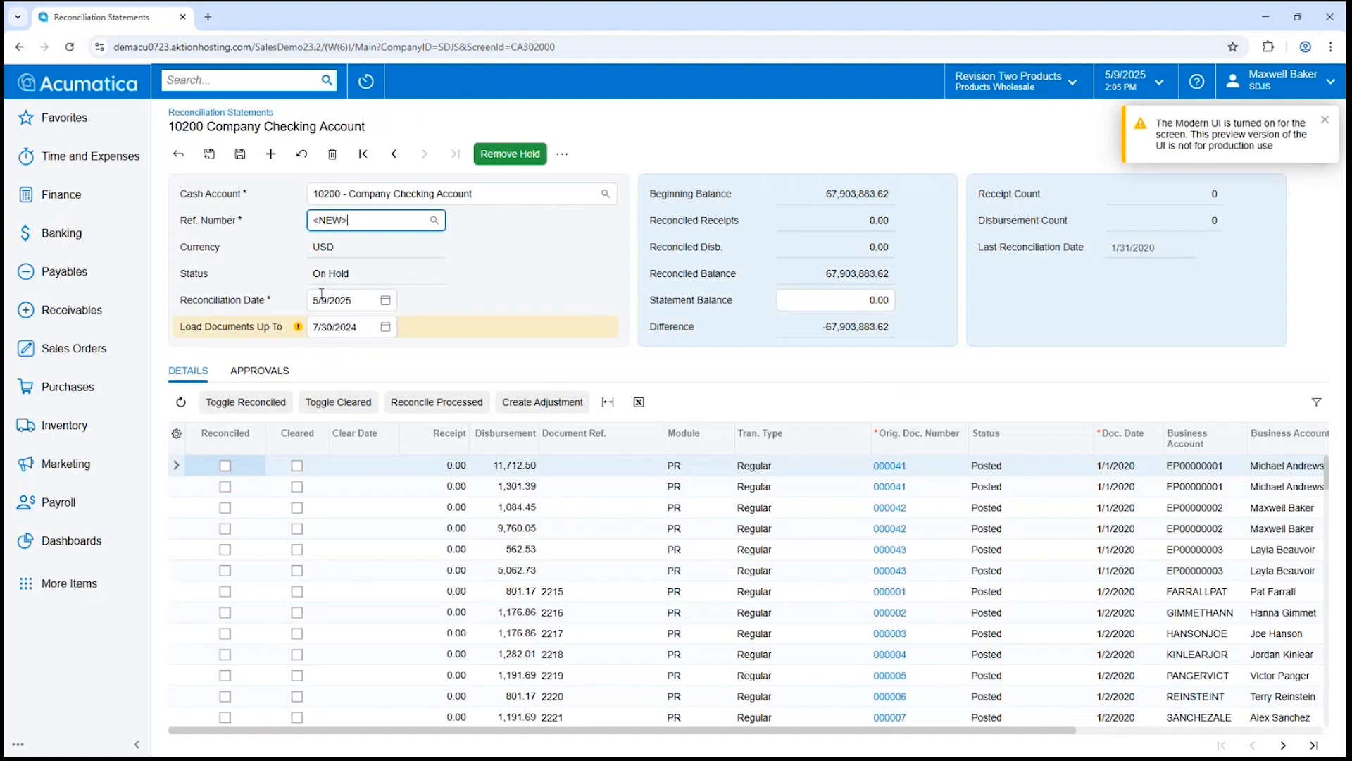
pyautogui.moveTo(169, 288)
pyautogui.mouseDown()
pyautogui.moveTo(406, 315)
pyautogui.moveTo(419, 342)
pyautogui.mouseUp()
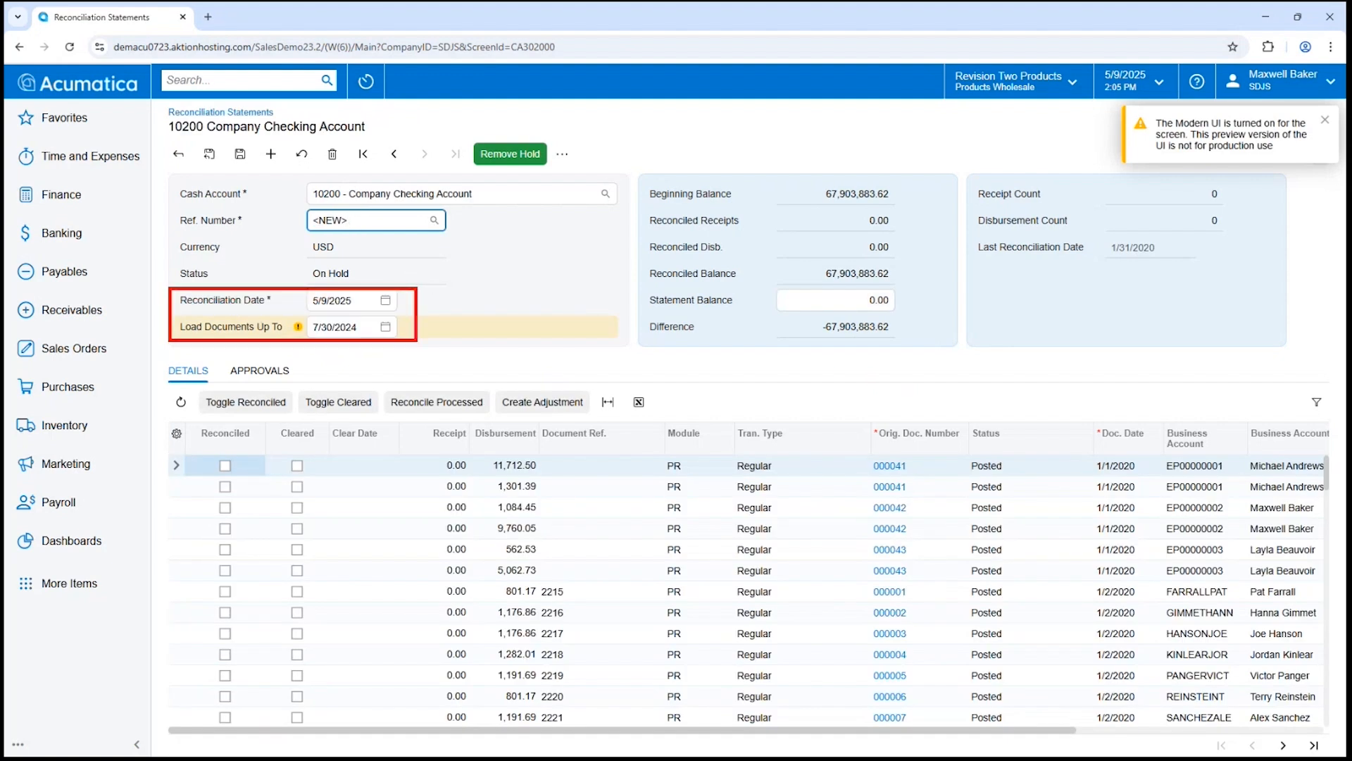
pyautogui.moveTo(647, 283)
pyautogui.mouseDown()
pyautogui.moveTo(772, 317)
pyautogui.moveTo(902, 320)
pyautogui.mouseUp()
pyautogui.moveTo(218, 459)
pyautogui.mouseDown()
pyautogui.moveTo(234, 465)
pyautogui.moveTo(222, 473)
pyautogui.moveTo(233, 517)
pyautogui.moveTo(215, 517)
pyautogui.moveTo(232, 560)
pyautogui.mouseUp()
pyautogui.moveTo(235, 541)
pyautogui.mouseDown()
pyautogui.moveTo(213, 560)
pyautogui.moveTo(235, 599)
pyautogui.mouseUp()
pyautogui.moveTo(236, 584); pyautogui.dragTo(214, 600)
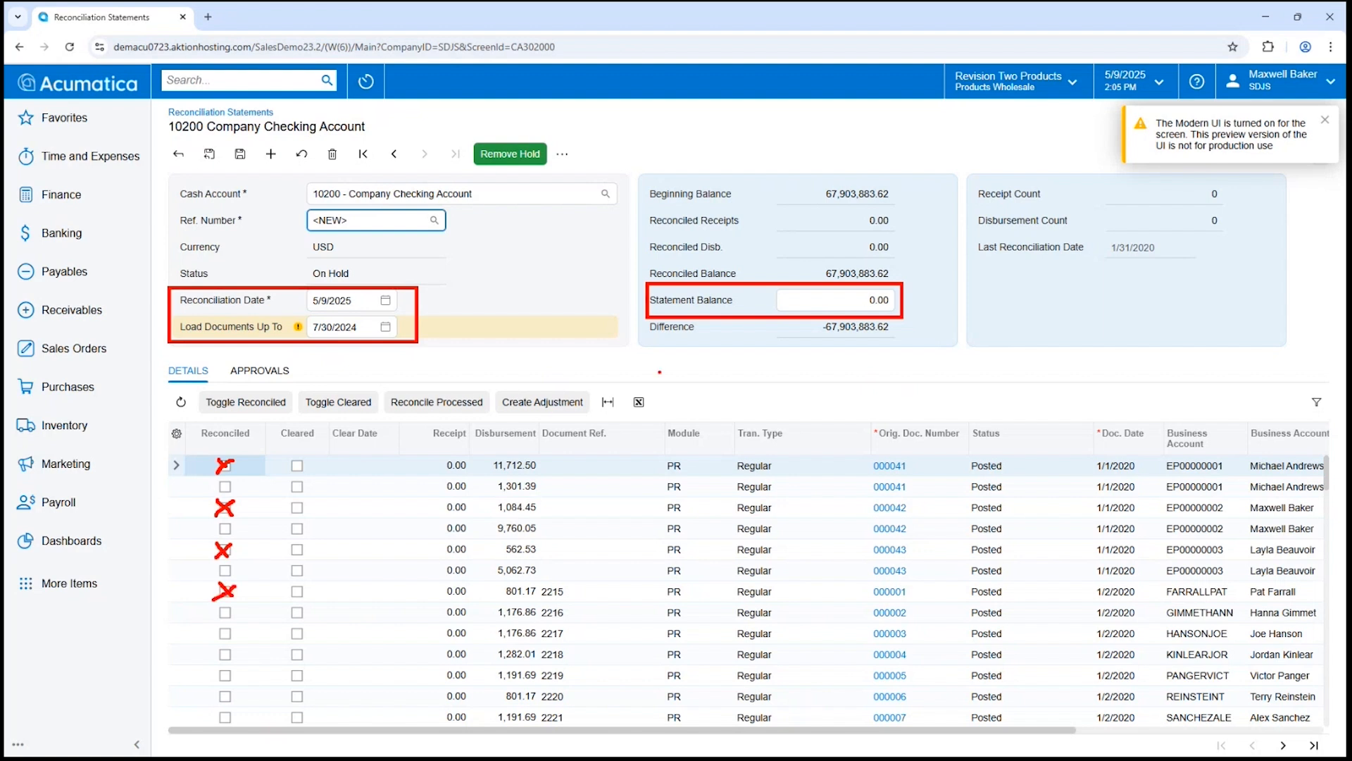
pyautogui.moveTo(719, 315)
pyautogui.mouseDown()
pyautogui.moveTo(676, 352)
pyautogui.moveTo(889, 335)
pyautogui.moveTo(700, 318)
pyautogui.mouseUp()
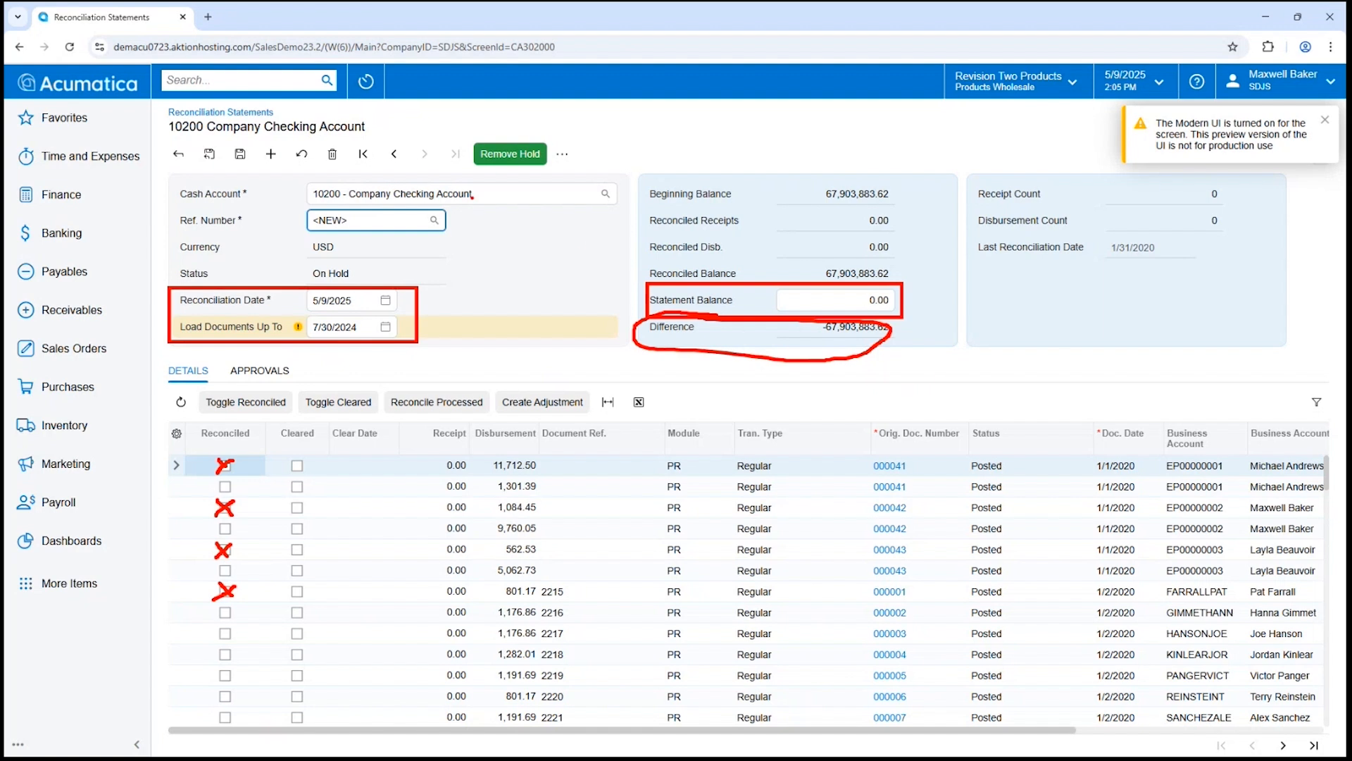
pyautogui.press('Escape')
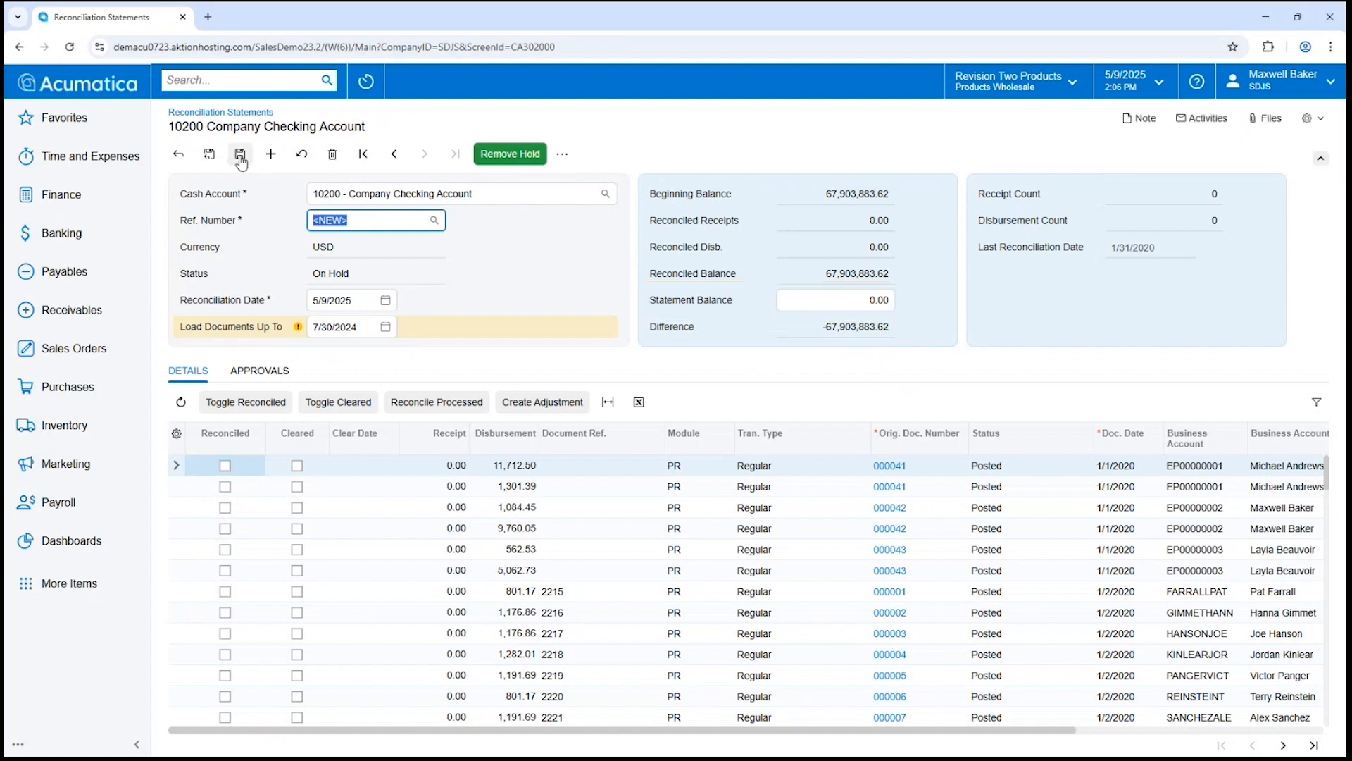
# Delete the 10200 draft reconciliation statement and return to the Banking workspace.
pyautogui.click(333, 154)
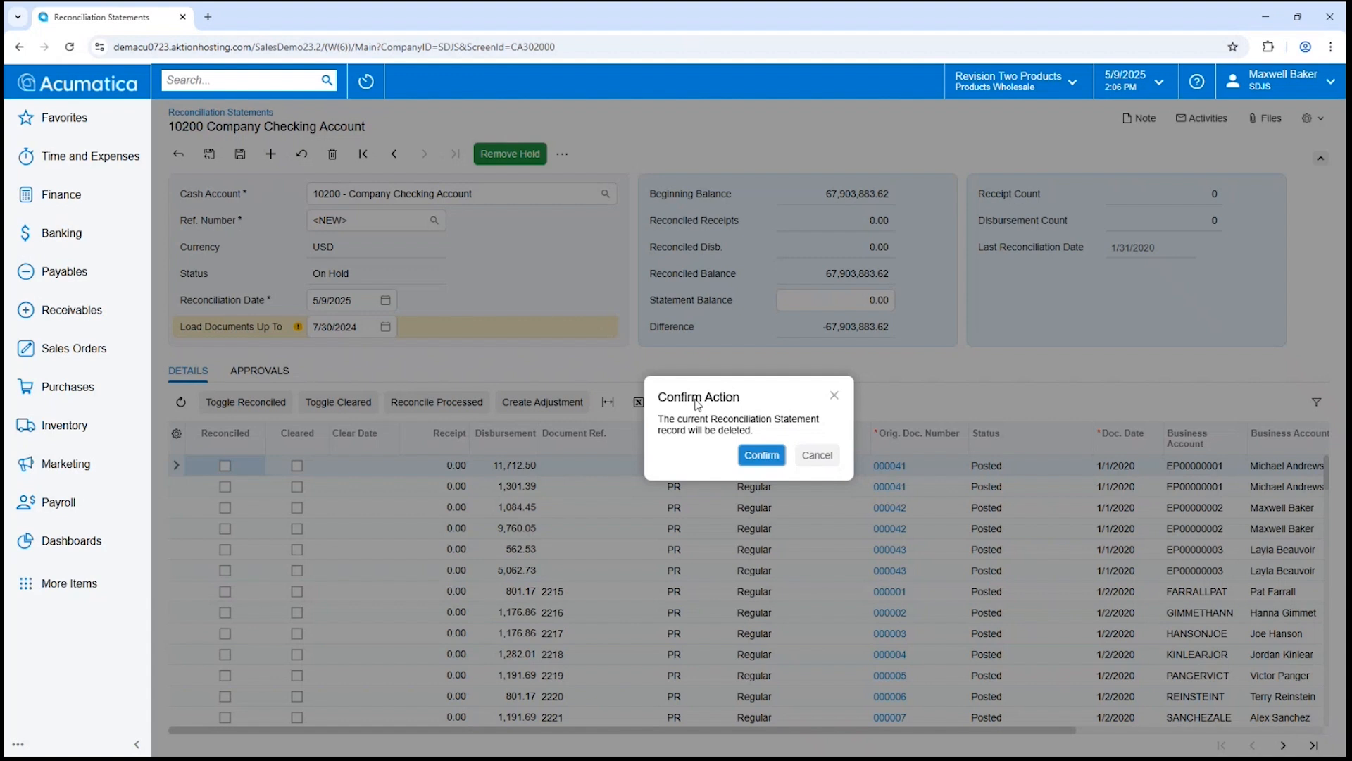
pyautogui.click(762, 454)
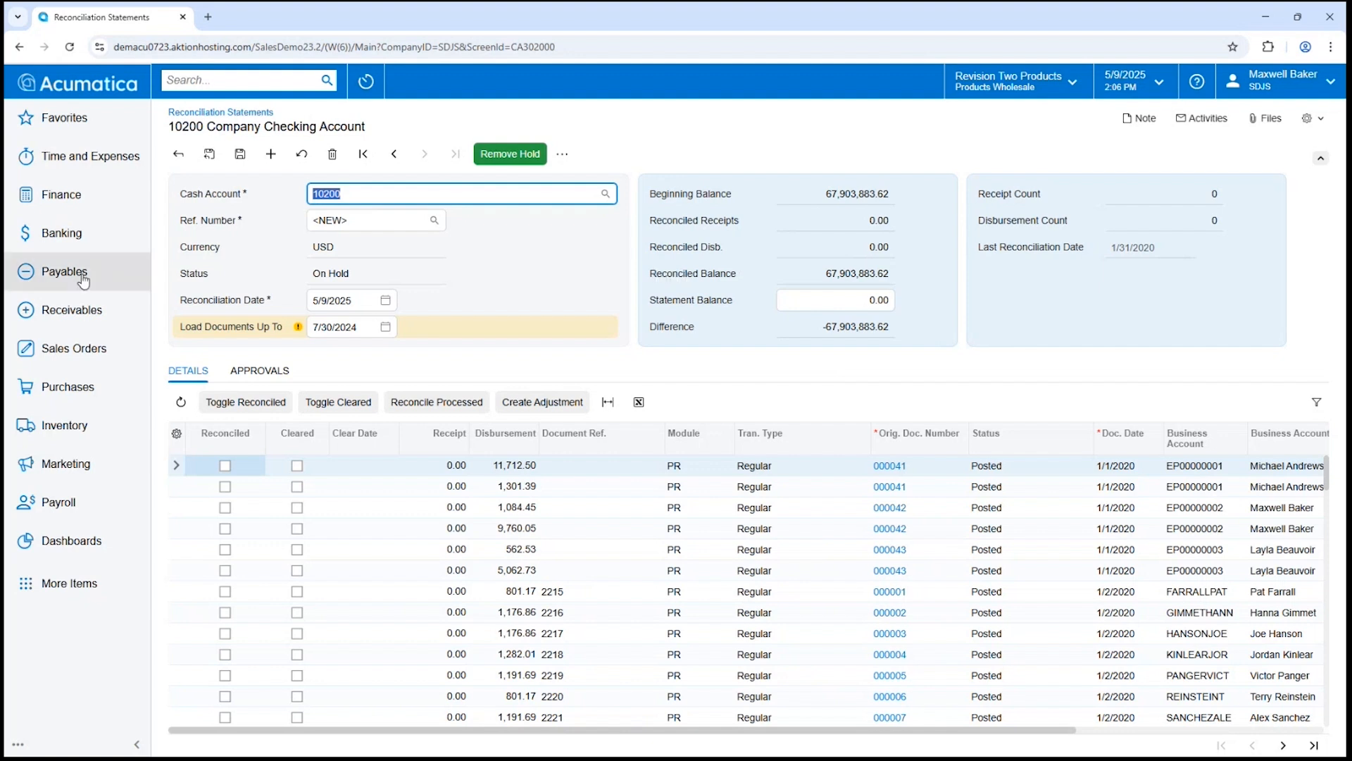
pyautogui.click(82, 248)
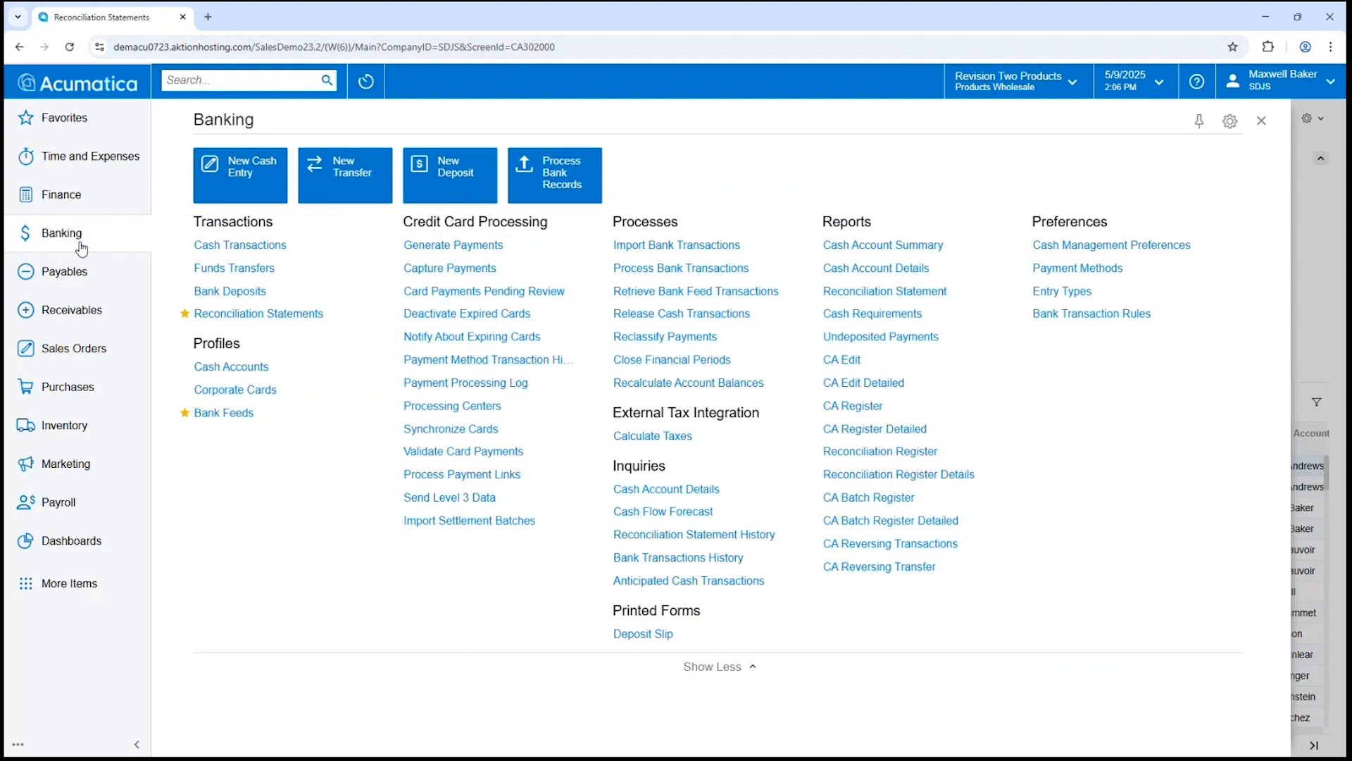
# Open Process Bank Transactions for cash account 10200, leaving the unsaved statement page.
pyautogui.click(718, 269)
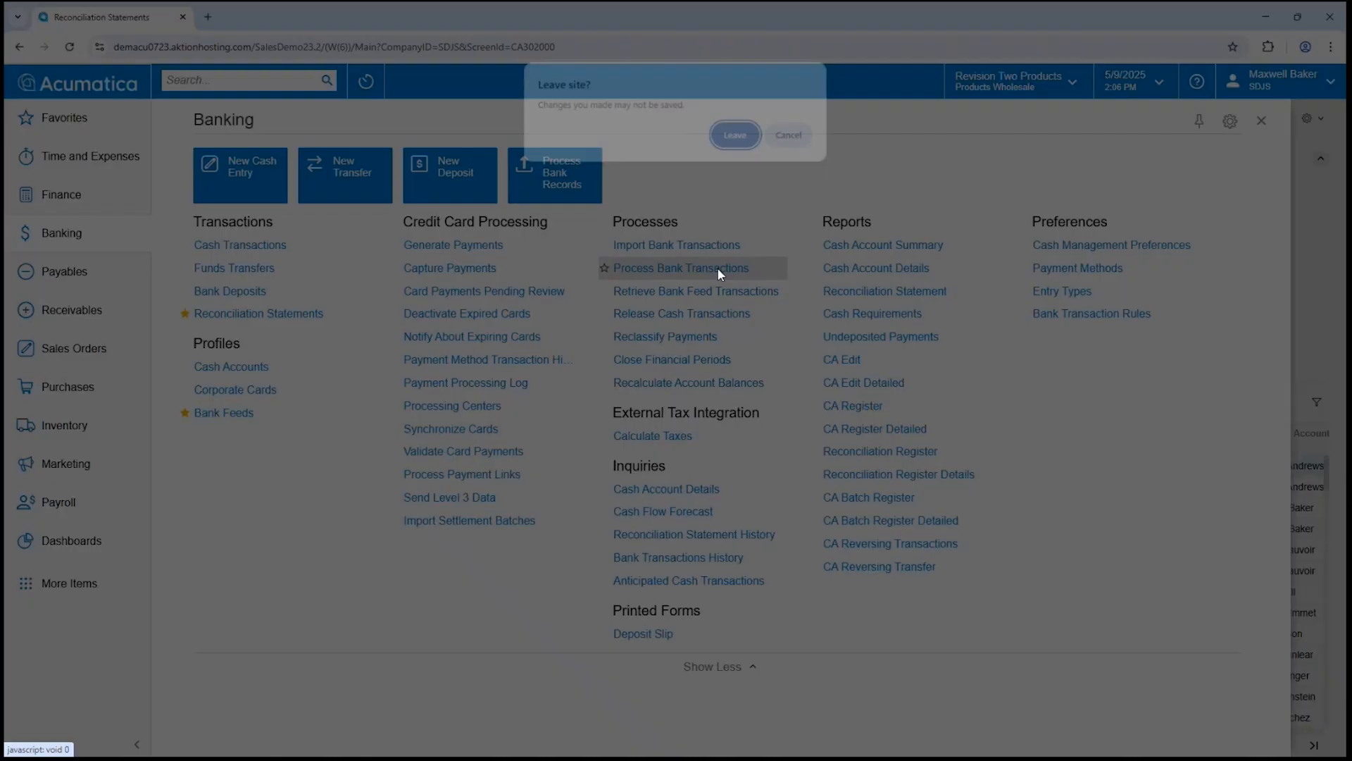
pyautogui.click(738, 137)
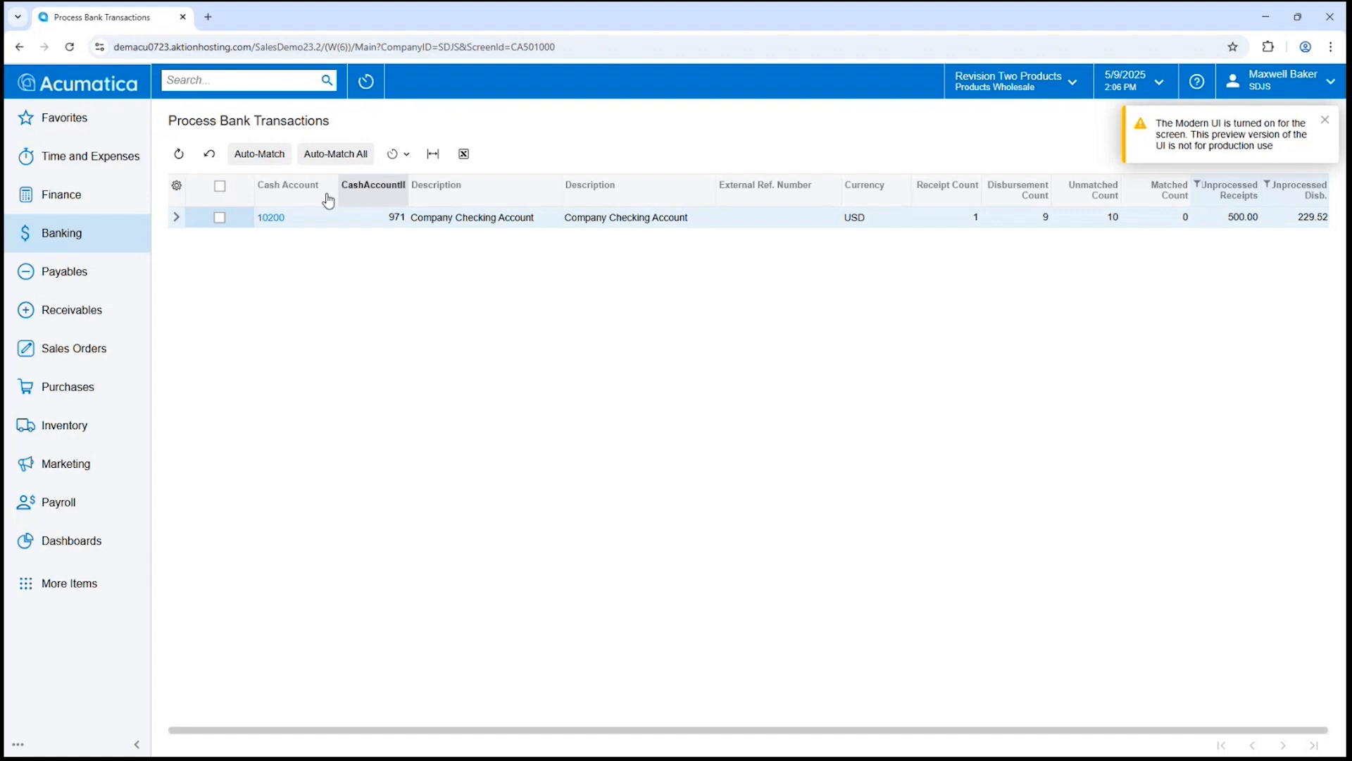
pyautogui.click(273, 218)
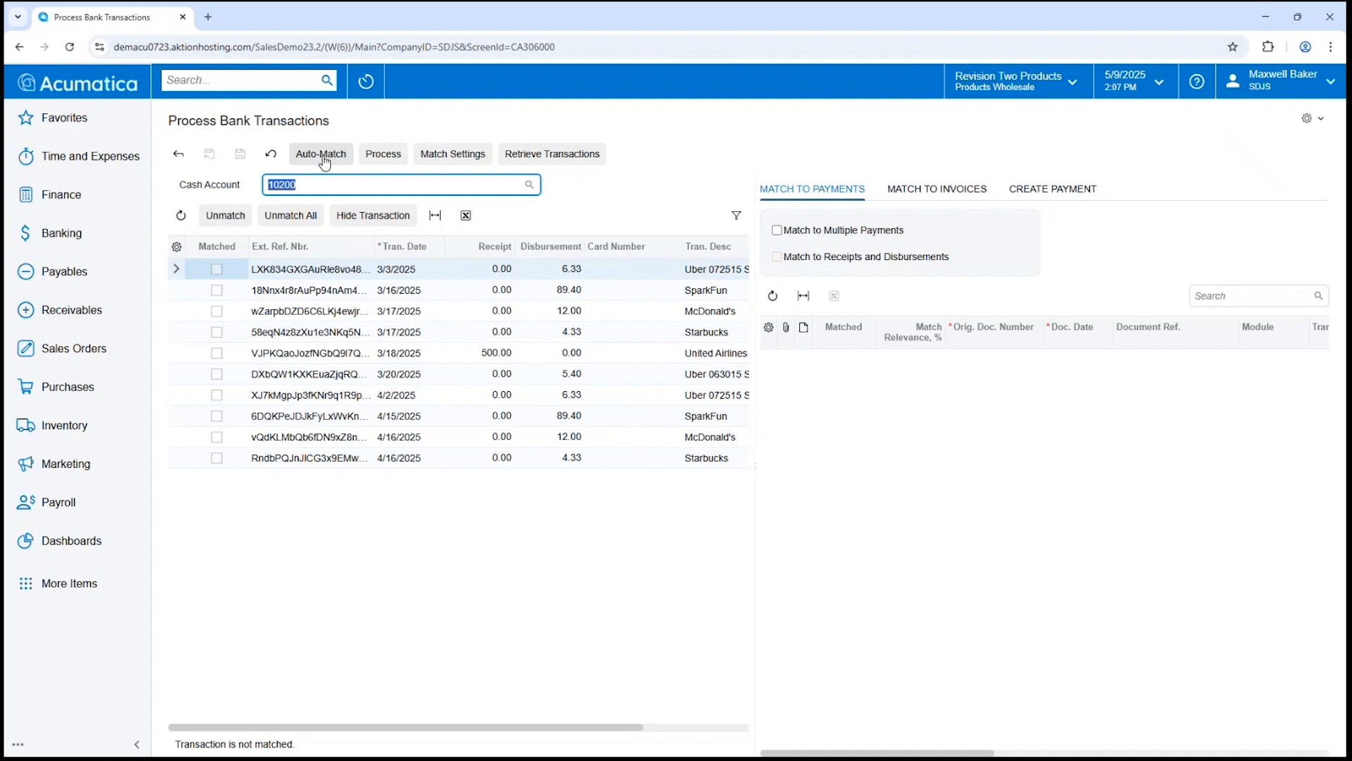
pyautogui.click(104, 239)
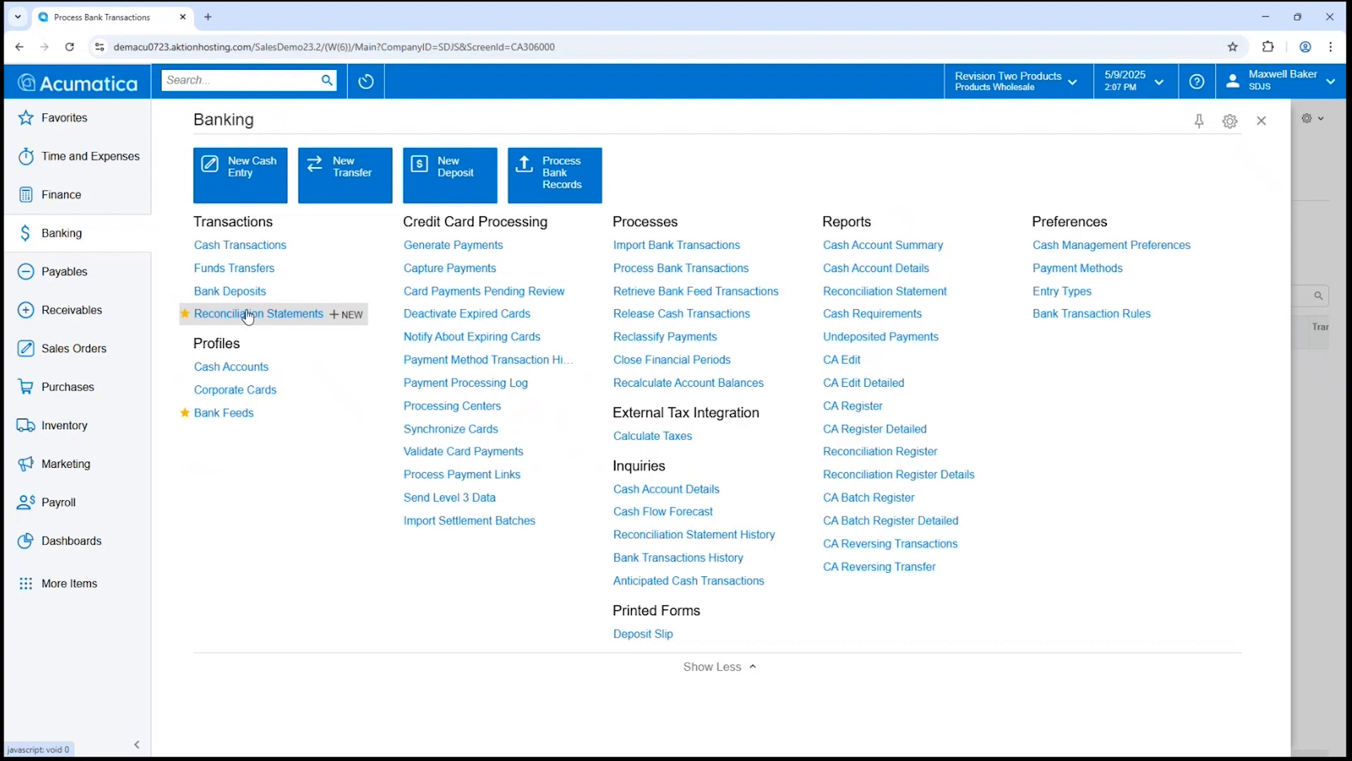
pyautogui.click(1261, 121)
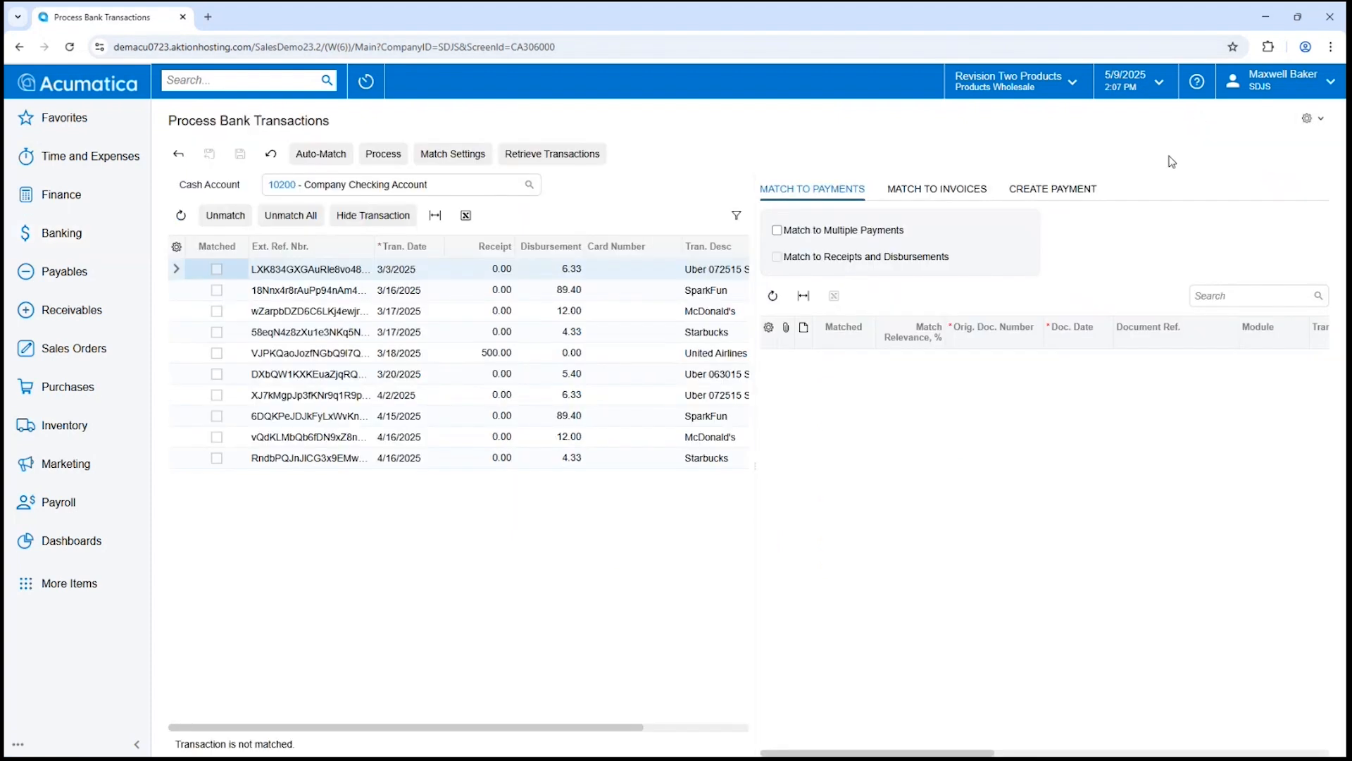